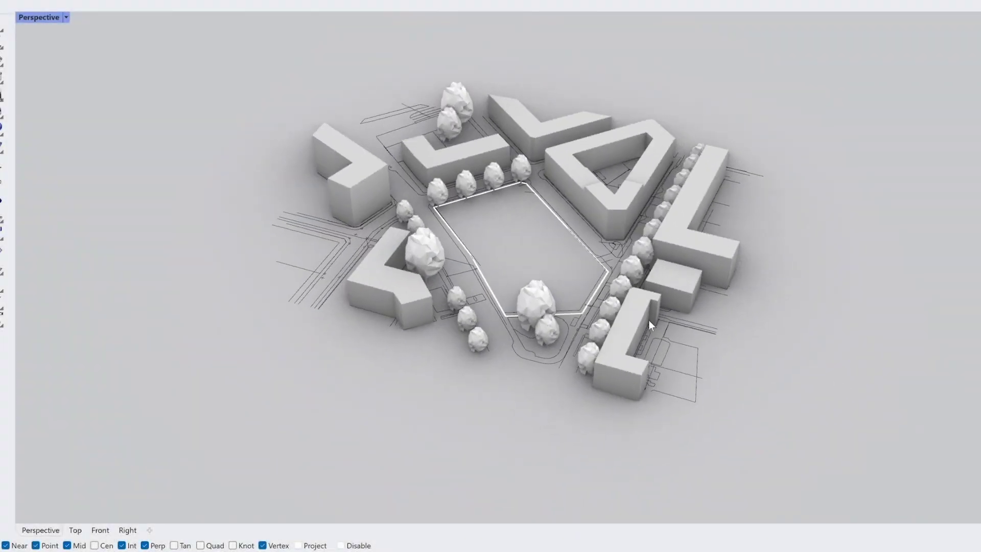
Step: Examine the 3D site model with its plot outline, surrounding buildings and trees
click(620, 202)
click(495, 278)
click(508, 315)
right_drag(489, 343, 545, 372)
scroll(560, 312, up, 5)
right_drag(626, 355, 563, 303)
click(563, 303)
scroll(565, 306, down, 8)
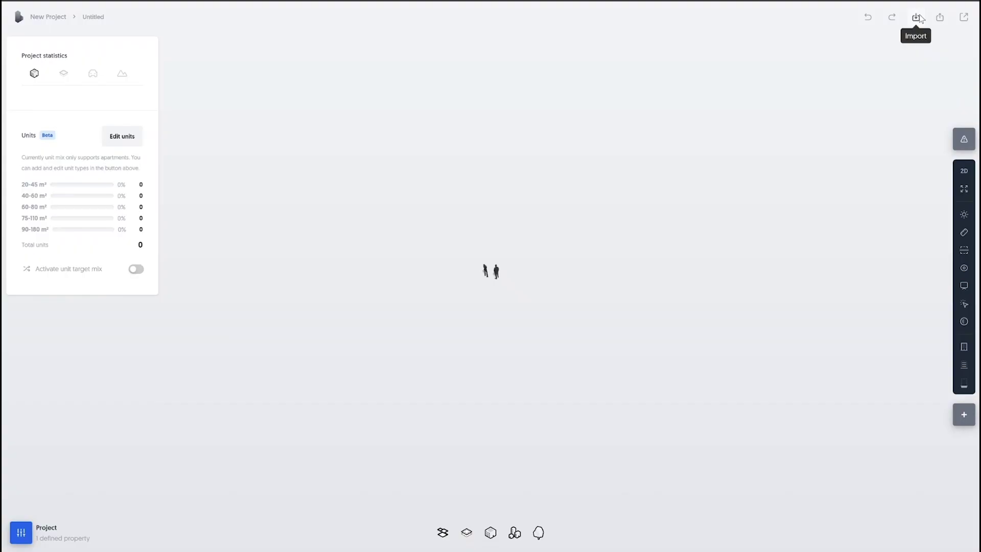
Step: Switch to the building massing app, import the site model and view its plot and context from several sides
click(917, 18)
click(888, 55)
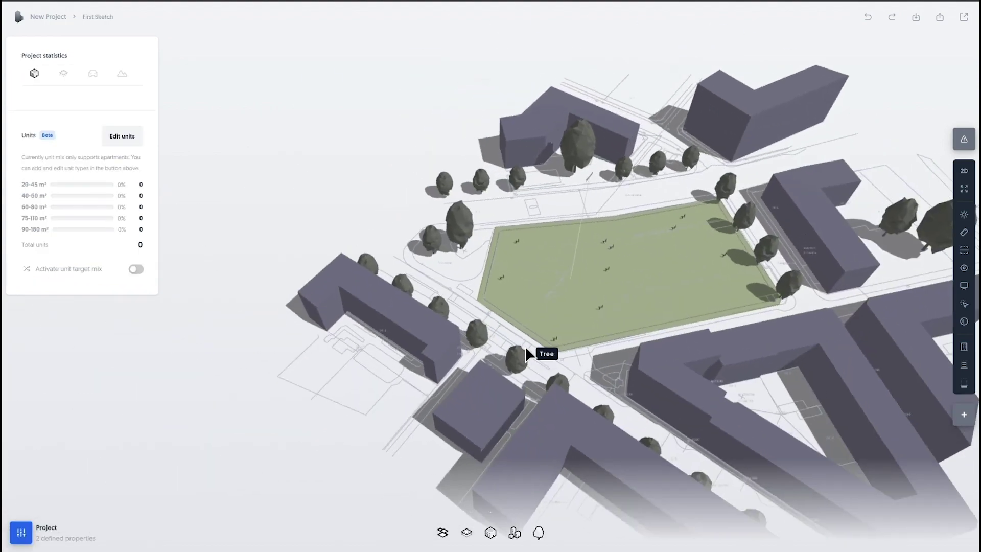
drag(525, 346, 531, 328)
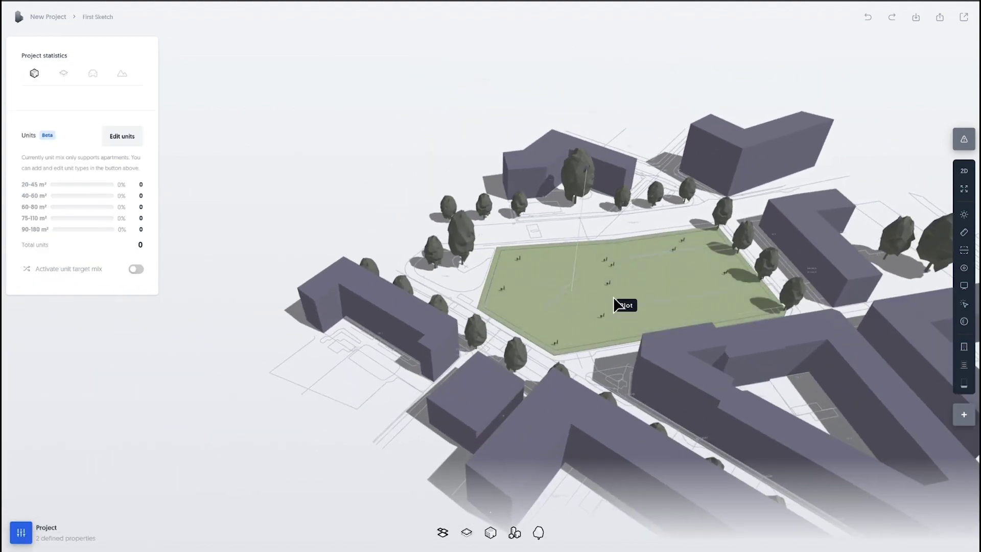
drag(670, 245, 522, 340)
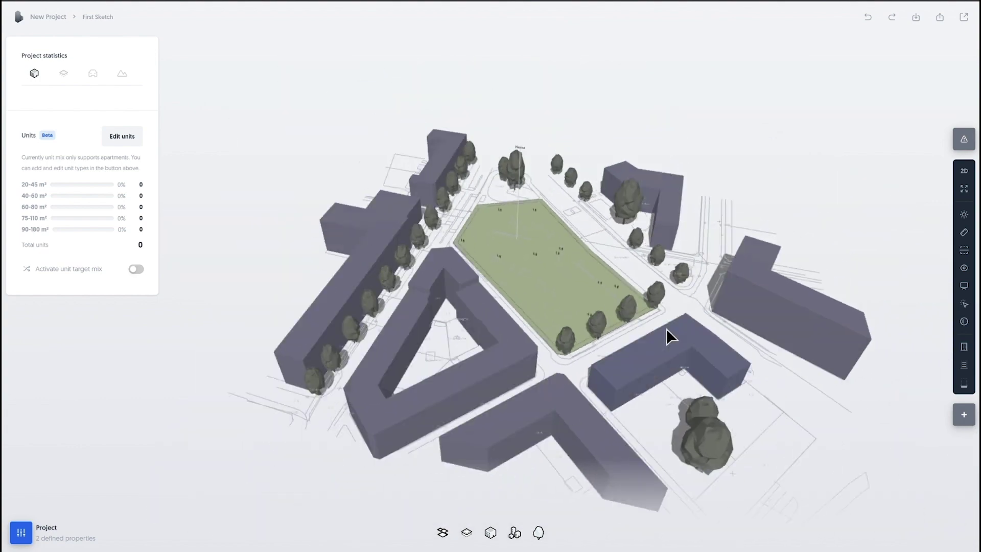
Step: Add courtyard buildings to the empty green plot and generate a new design
click(531, 275)
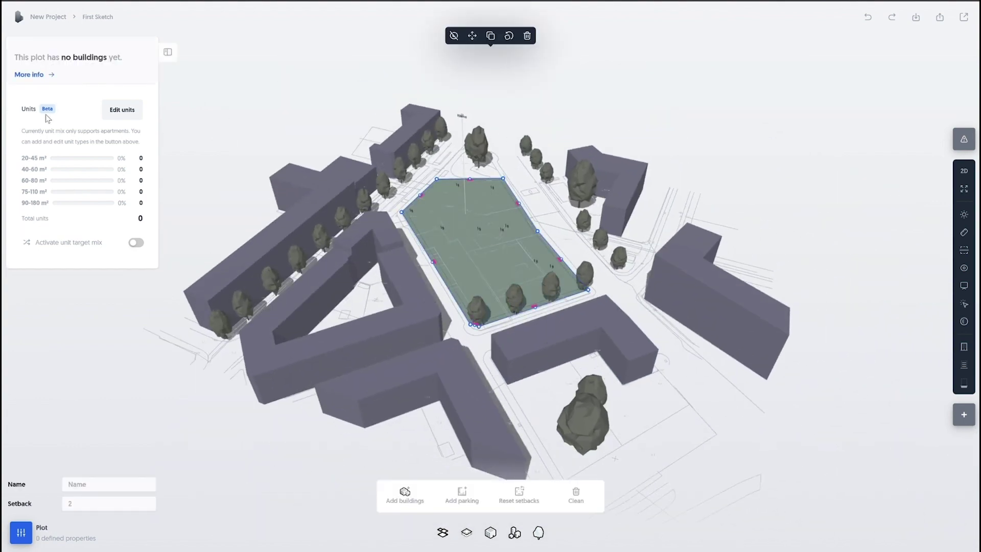
drag(755, 256, 624, 273)
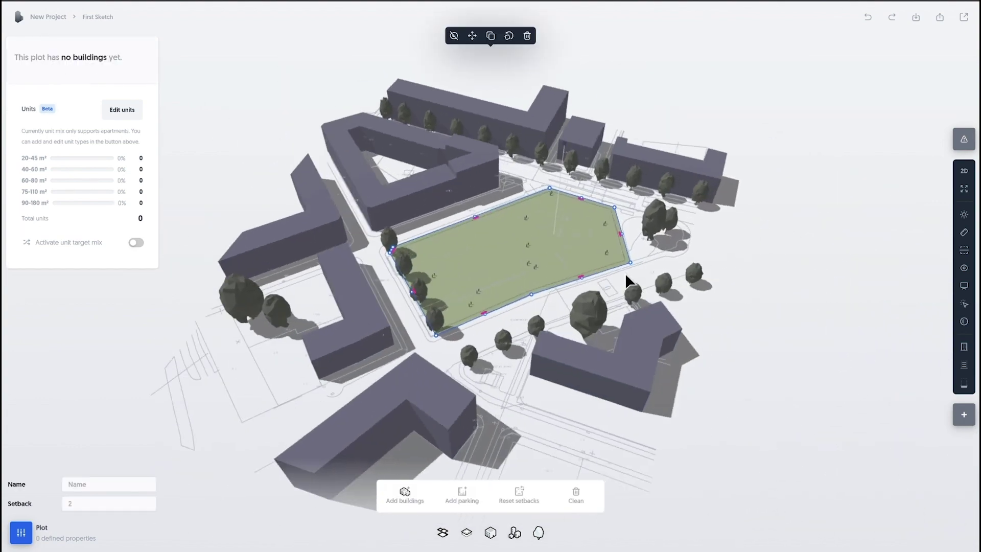
click(405, 497)
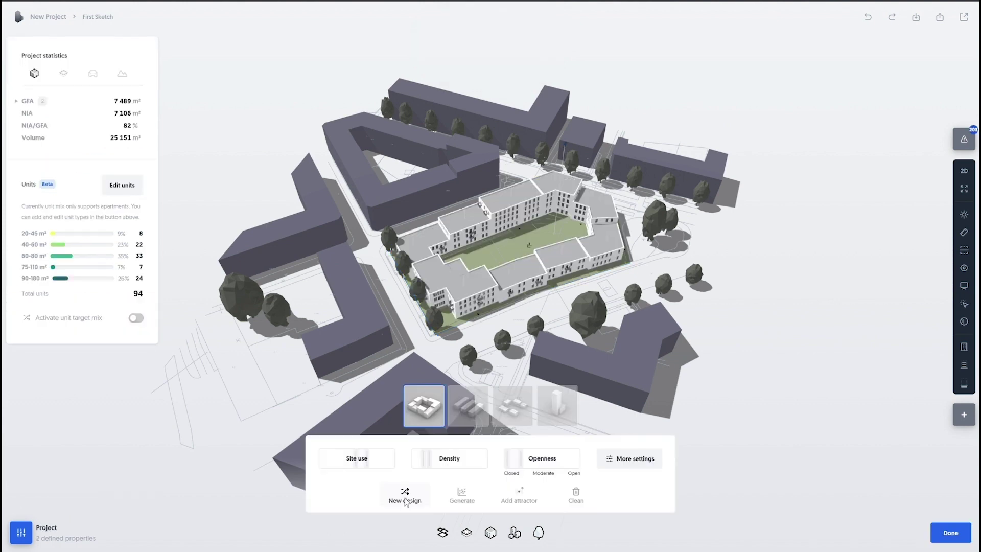
click(405, 496)
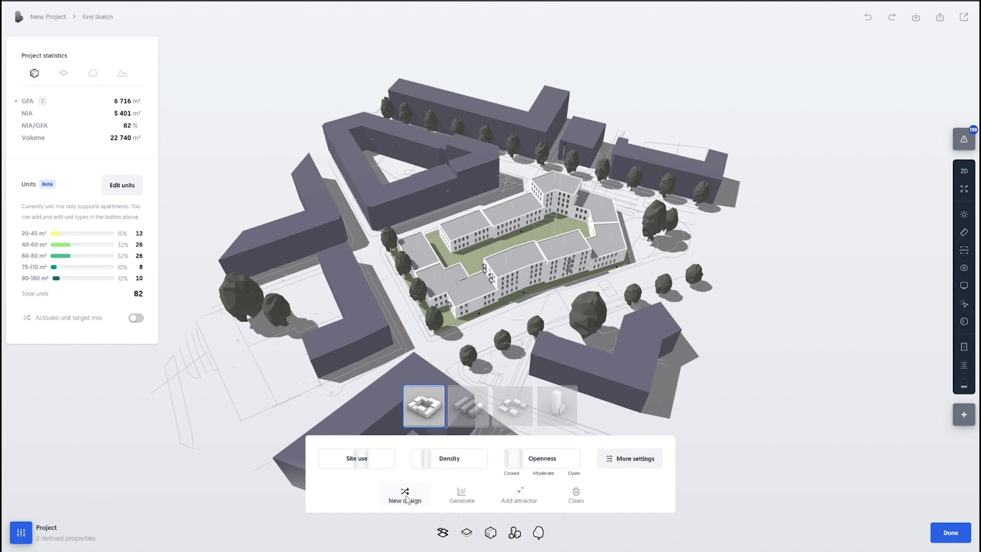
scroll(521, 333, up, 5)
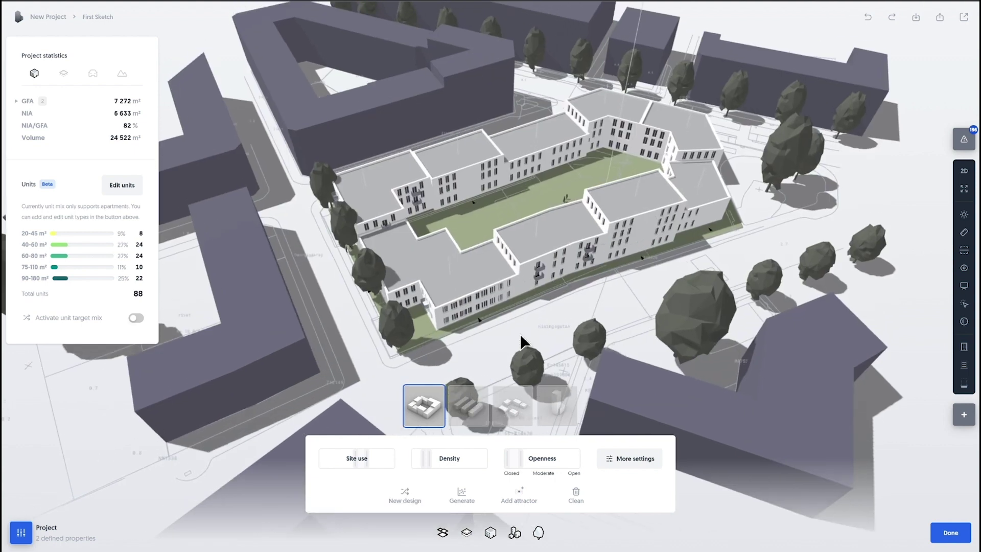
Step: Widen the plot's setback along the short edge lined with four trees
click(476, 220)
drag(372, 272, 402, 259)
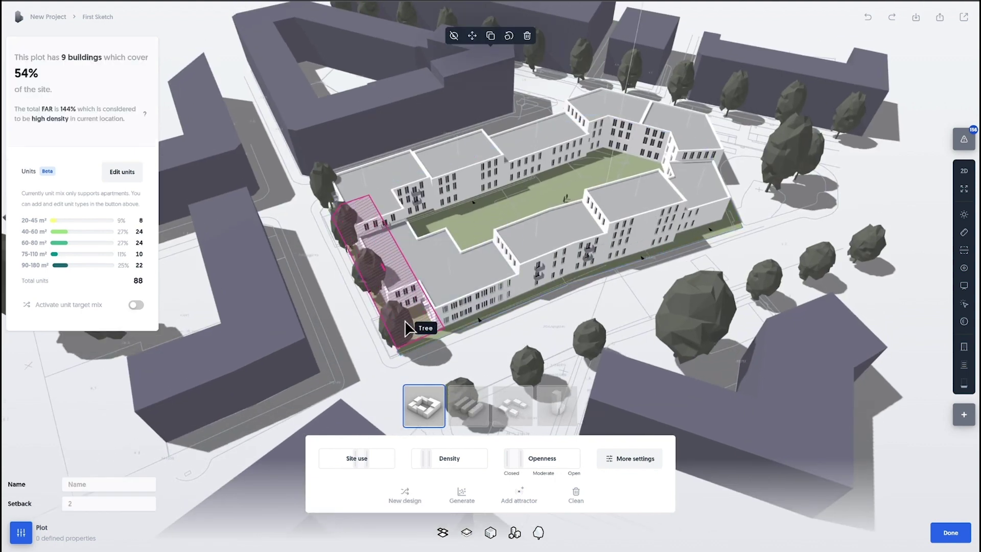
drag(404, 321, 405, 321)
Step: In the 2D plan view, widen the setbacks along the two plot edges opposite the tree-lined edge
click(964, 171)
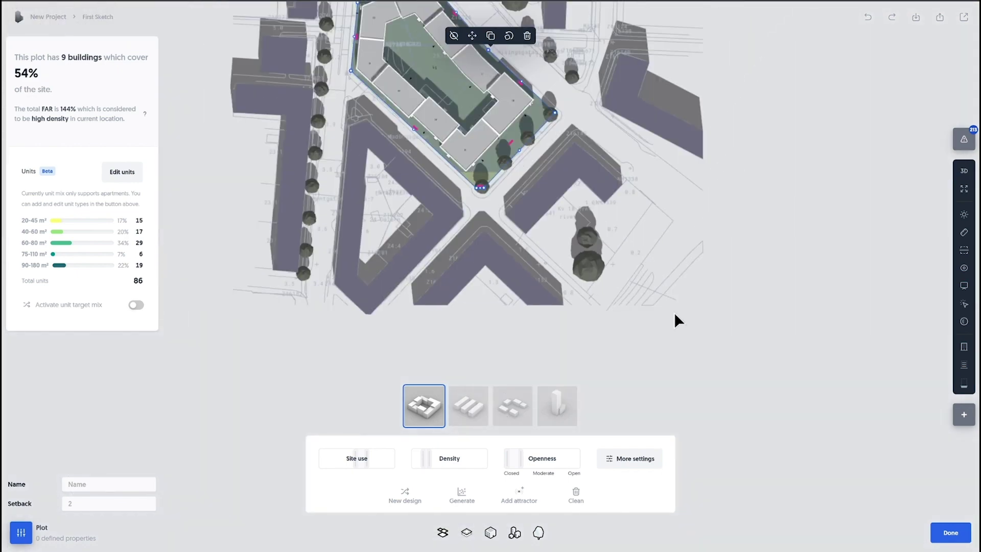
right_drag(673, 311, 763, 441)
scroll(486, 182, up, 5)
drag(400, 174, 434, 177)
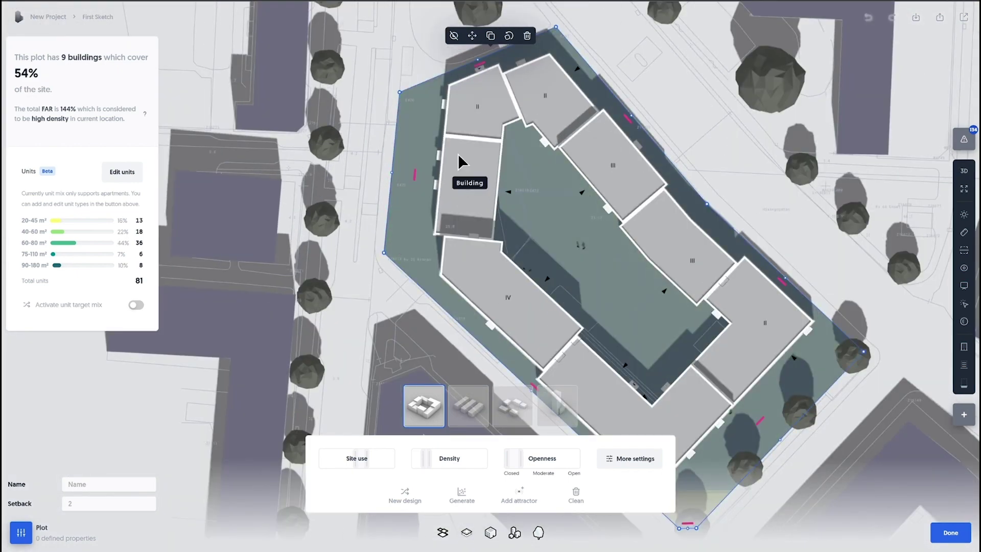
drag(479, 65, 494, 100)
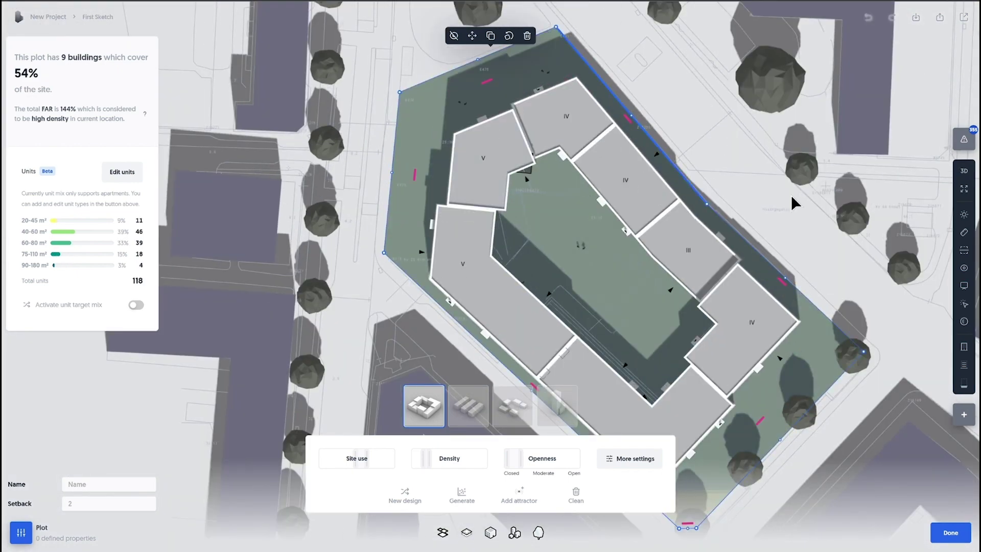
right_drag(792, 196, 723, 142)
right_drag(797, 215, 779, 202)
scroll(778, 202, down, 2)
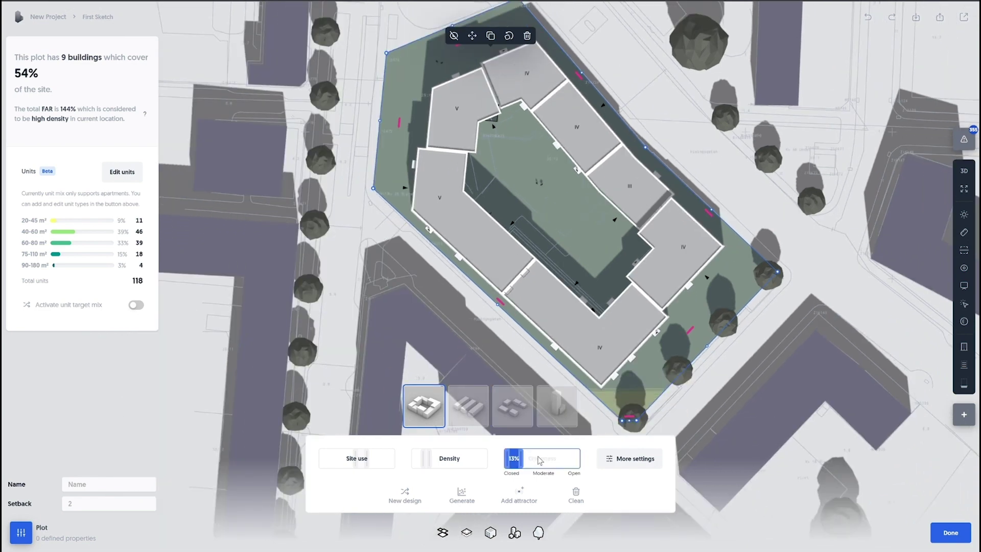
Step: Set the upper openness limit to 62%, generate new layouts and return to the 3D view
drag(552, 462, 551, 461)
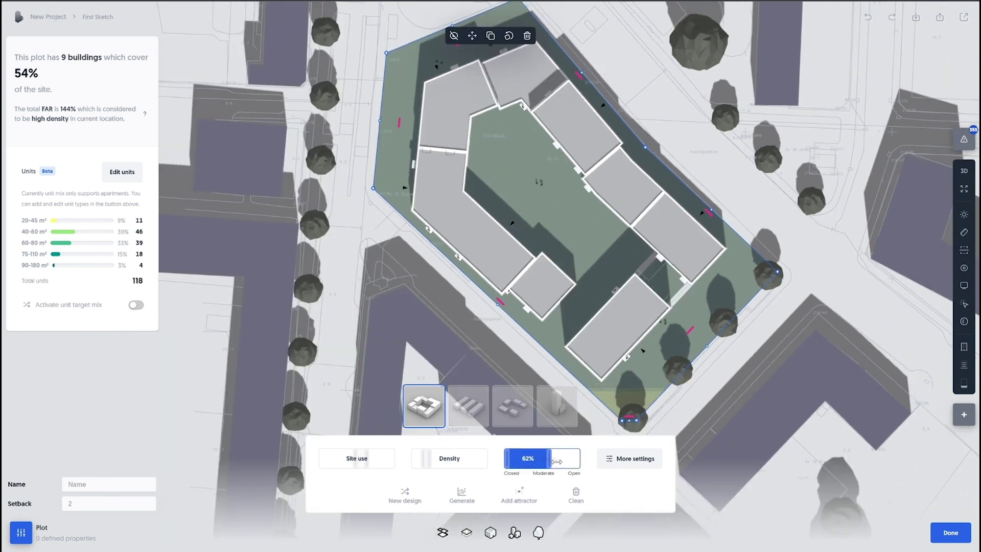
click(403, 494)
click(404, 495)
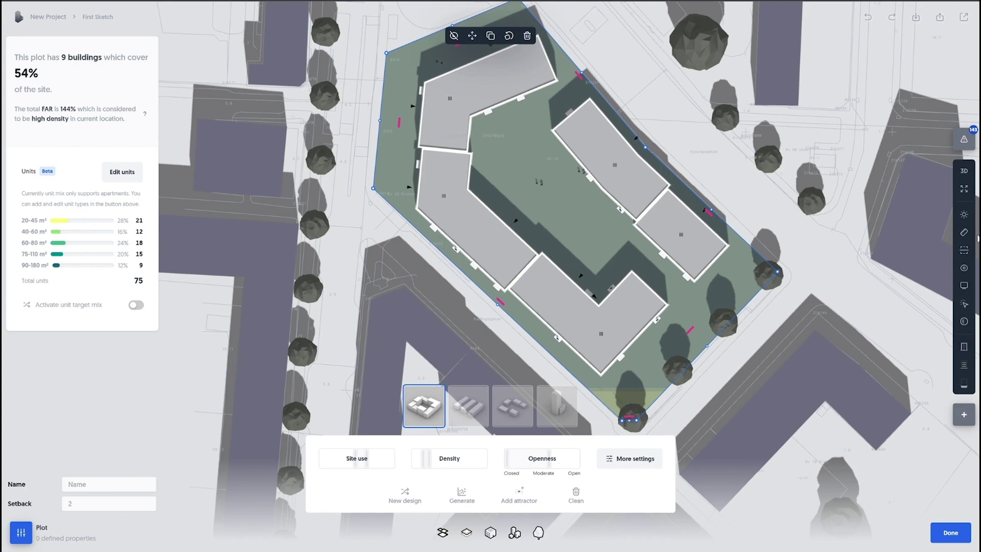
click(964, 171)
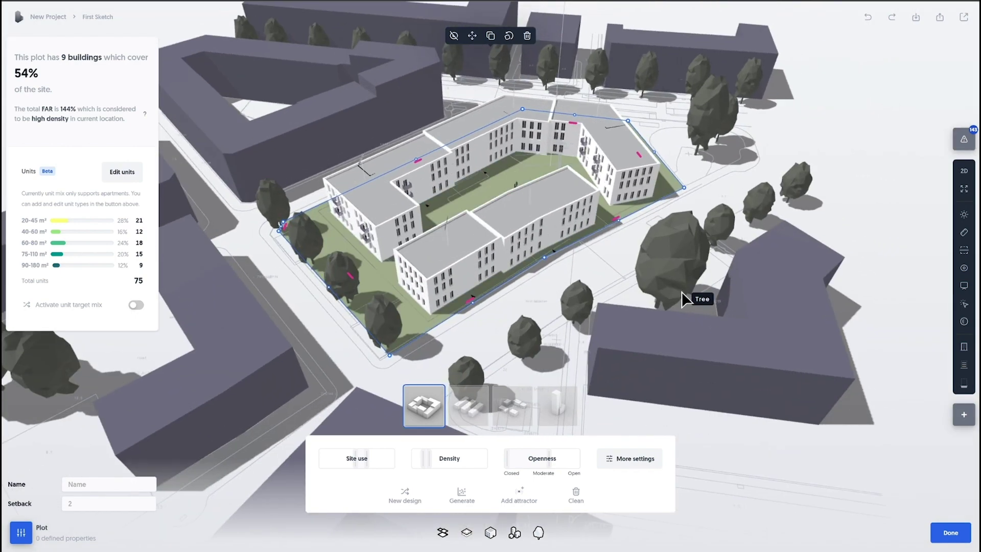
Step: Open up the buildings to show their interiors in Type display mode and generate alternative courtyard designs
click(964, 365)
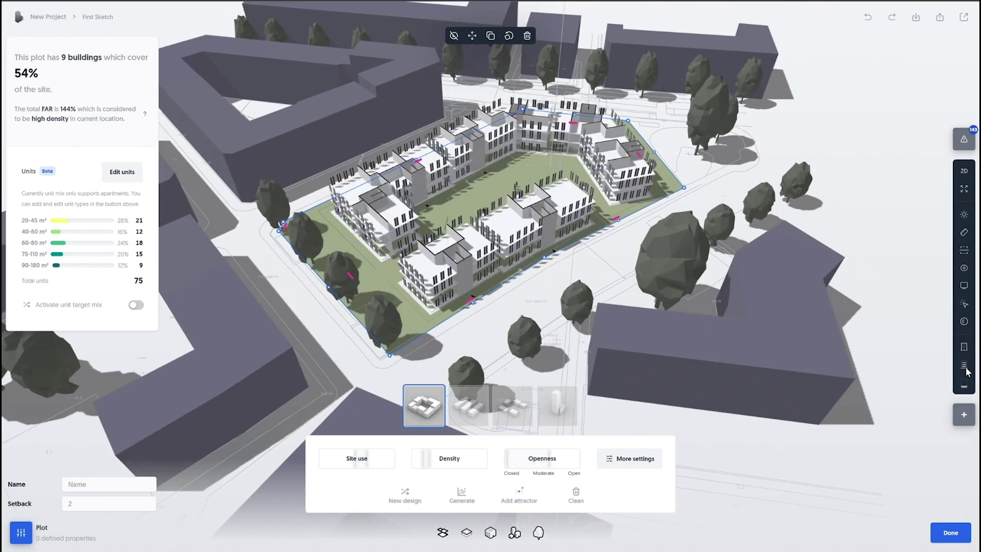
click(964, 286)
click(920, 315)
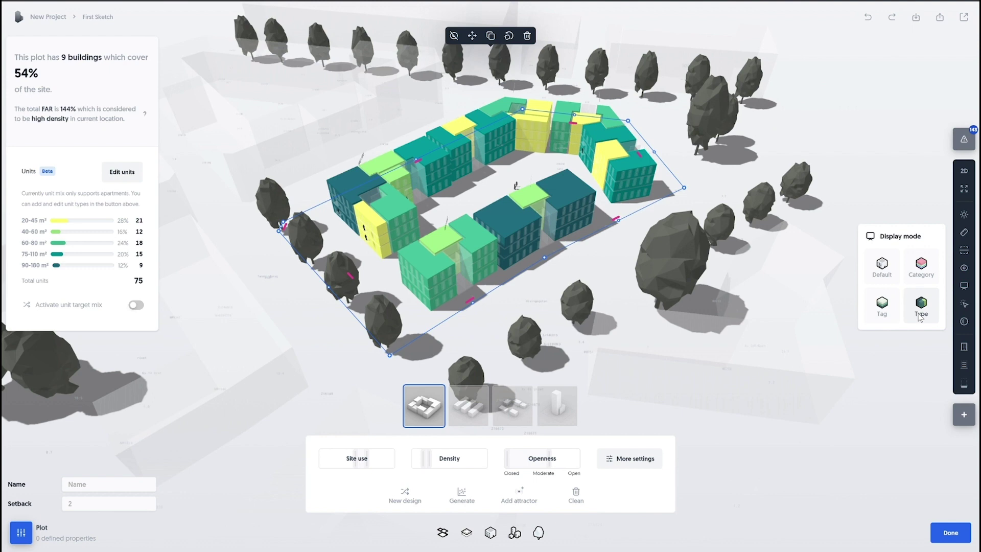
click(406, 495)
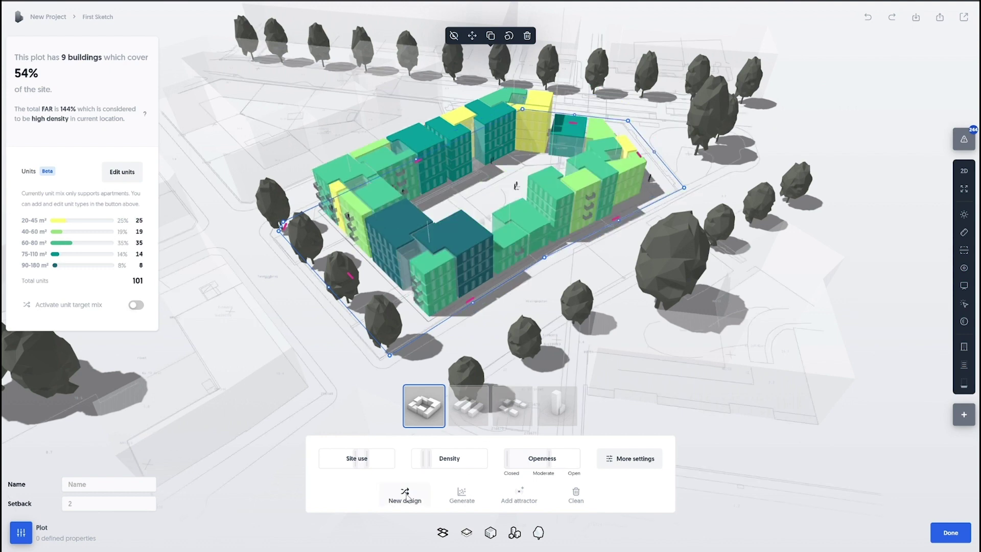
click(964, 303)
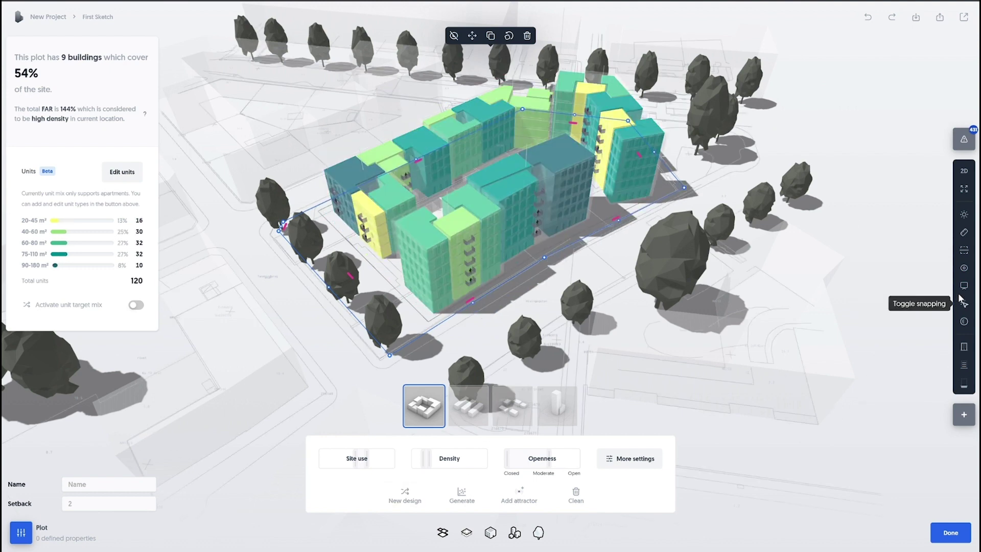
click(413, 498)
Step: Lower the L-shaped building at the far end of the courtyard block by about 12 m
click(830, 183)
drag(769, 225, 634, 266)
click(539, 128)
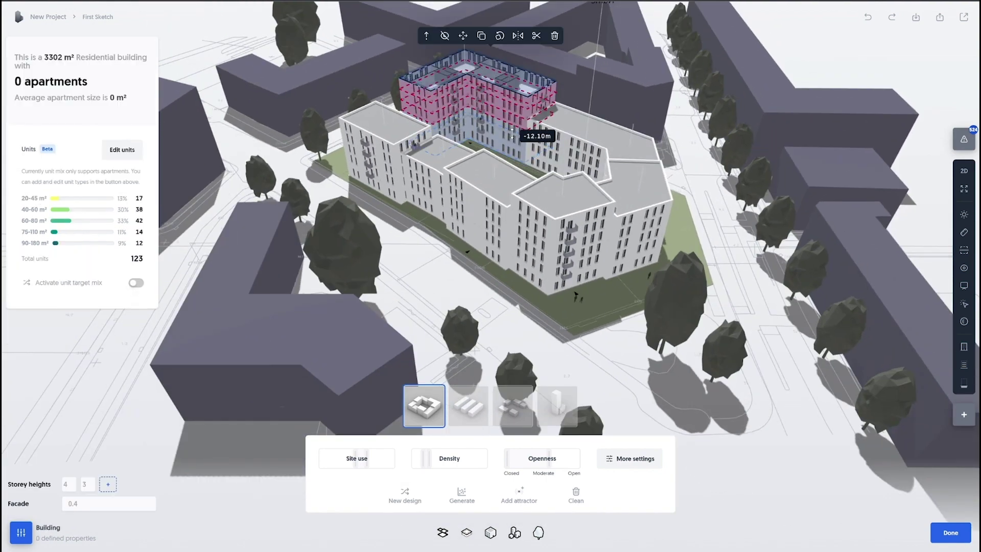
click(375, 103)
drag(375, 104, 625, 269)
Step: Try parallel slab blocks, then return to the Courtyard typology with a reduced density range and generate a new design
click(473, 414)
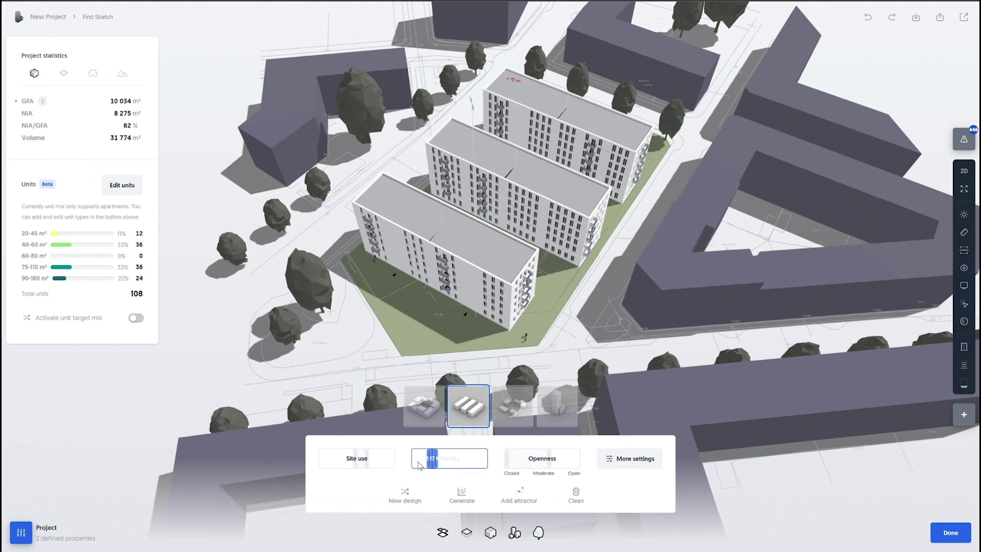
click(428, 409)
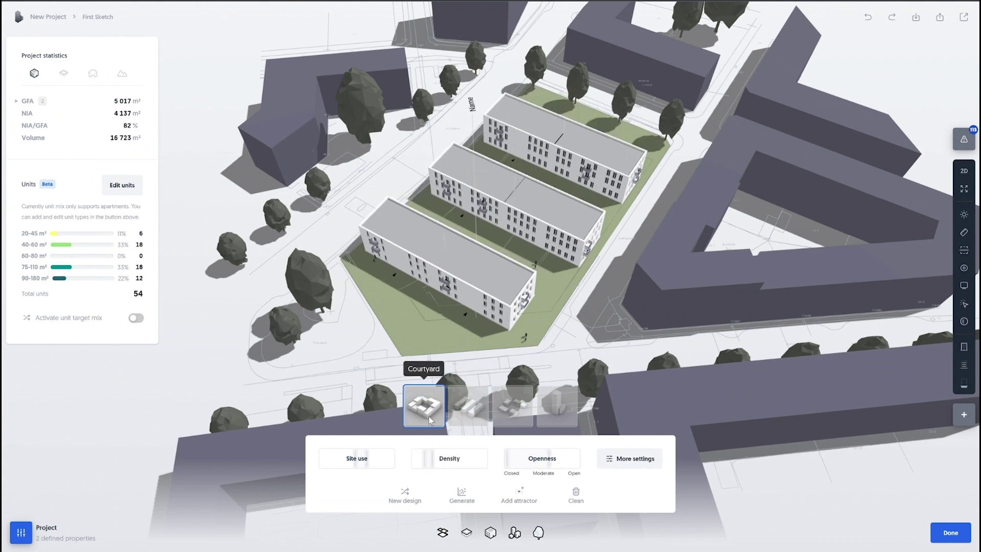
mouse_move(423, 463)
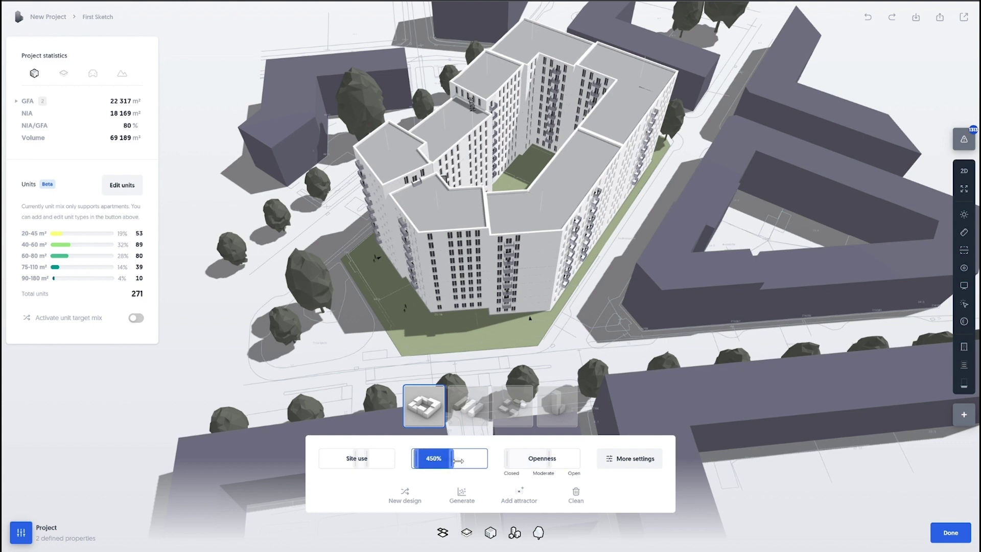
drag(440, 459, 436, 465)
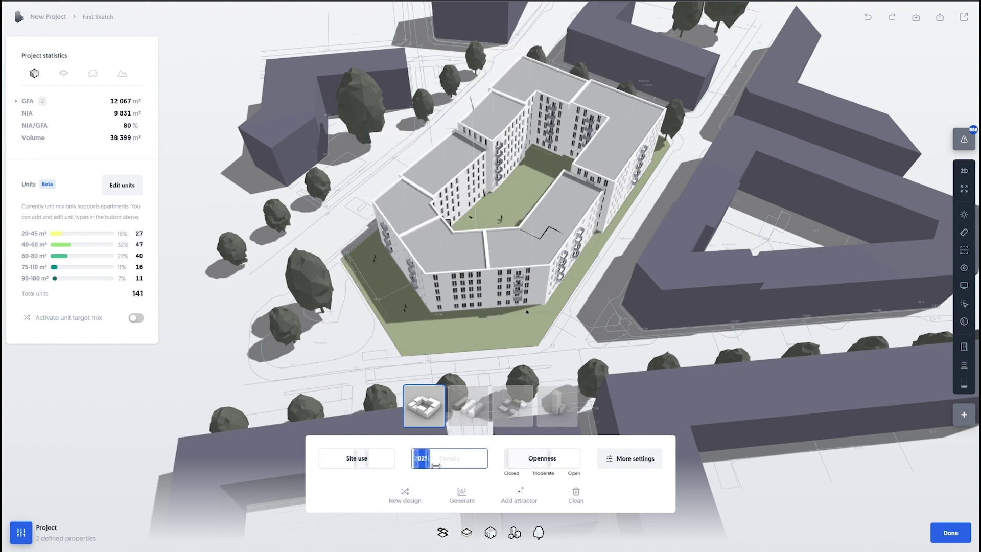
click(405, 494)
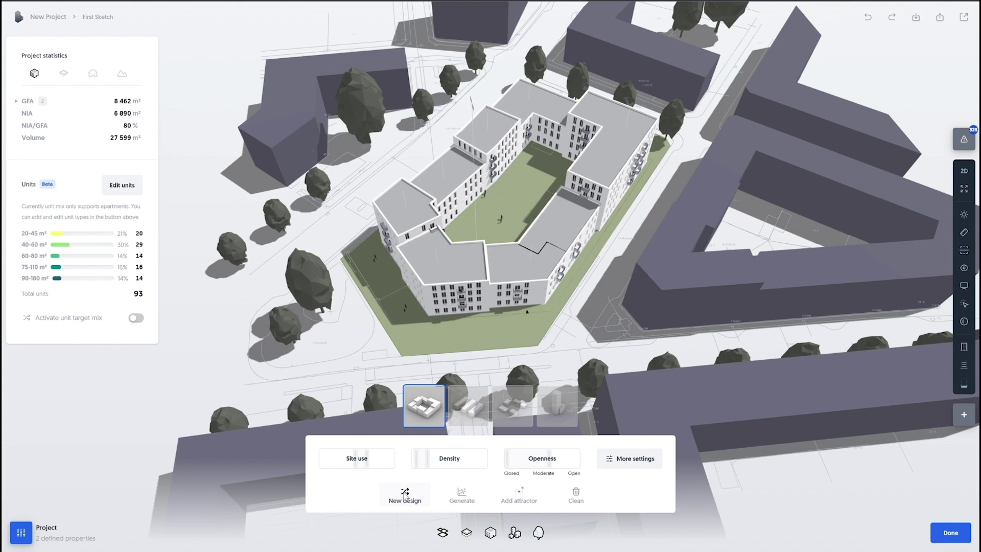
Step: Set the upper openness limit to about 68% and generate several new courtyard designs
mouse_move(553, 462)
drag(544, 462, 561, 461)
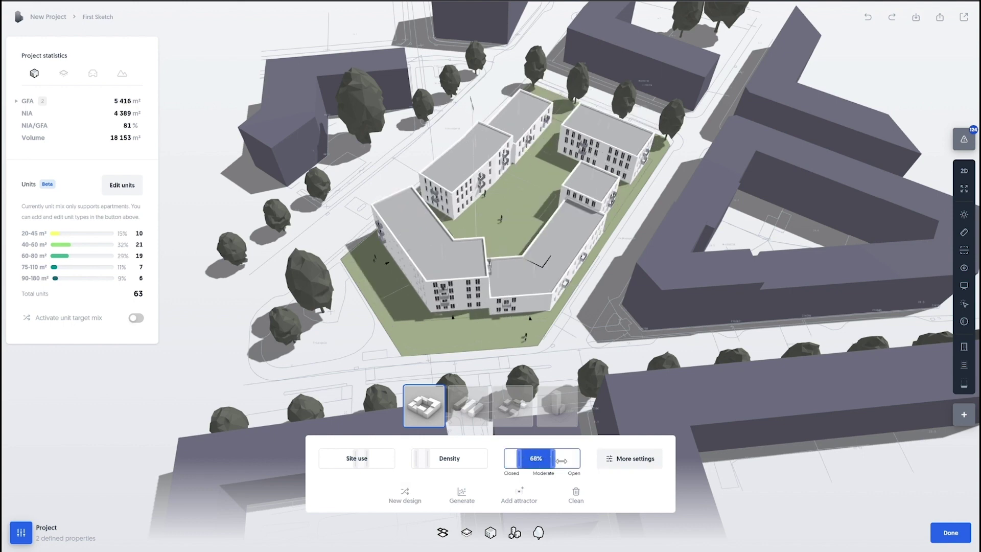
click(411, 500)
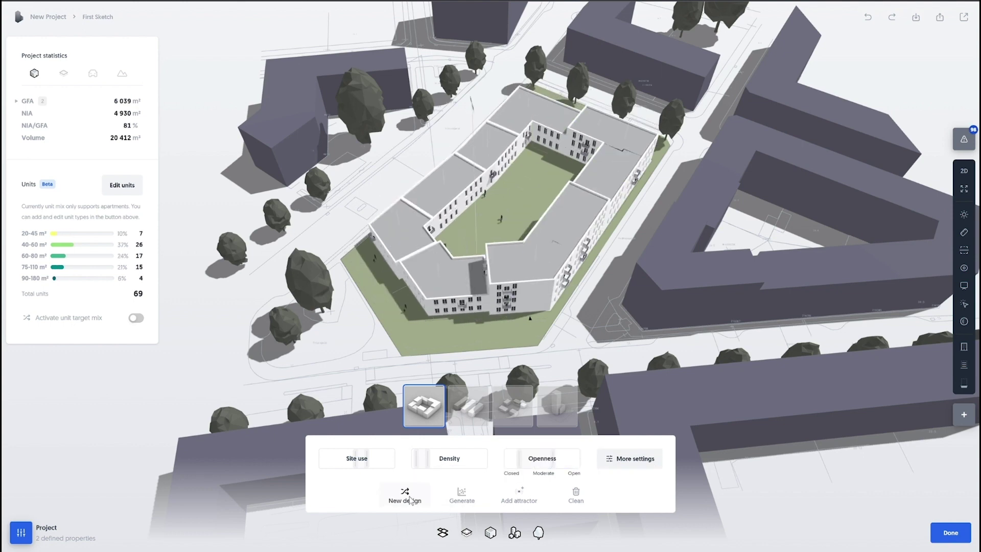
click(411, 500)
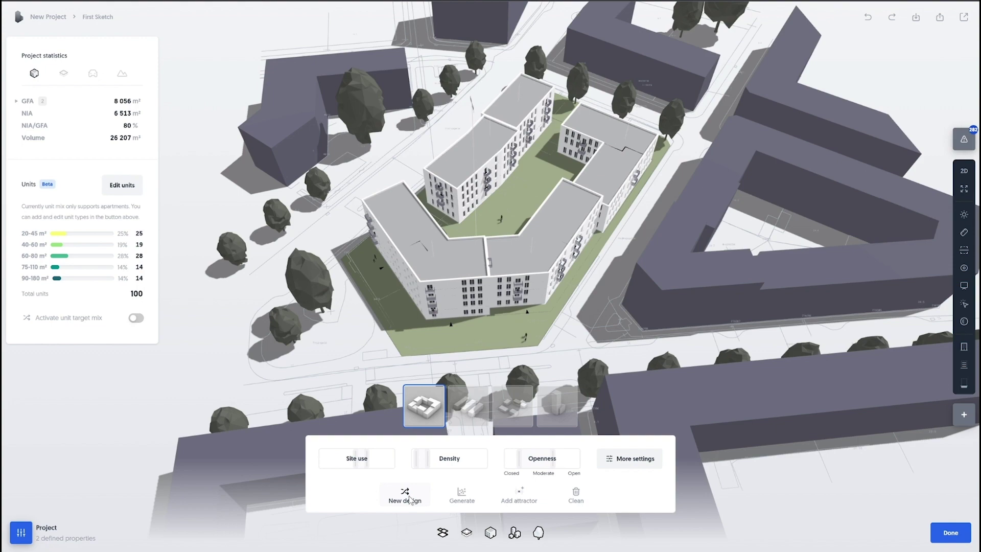
click(411, 499)
click(416, 494)
Step: Raise the courtyard block's density and examine the Vertical Sky Component analysis on its facades
drag(562, 294, 704, 296)
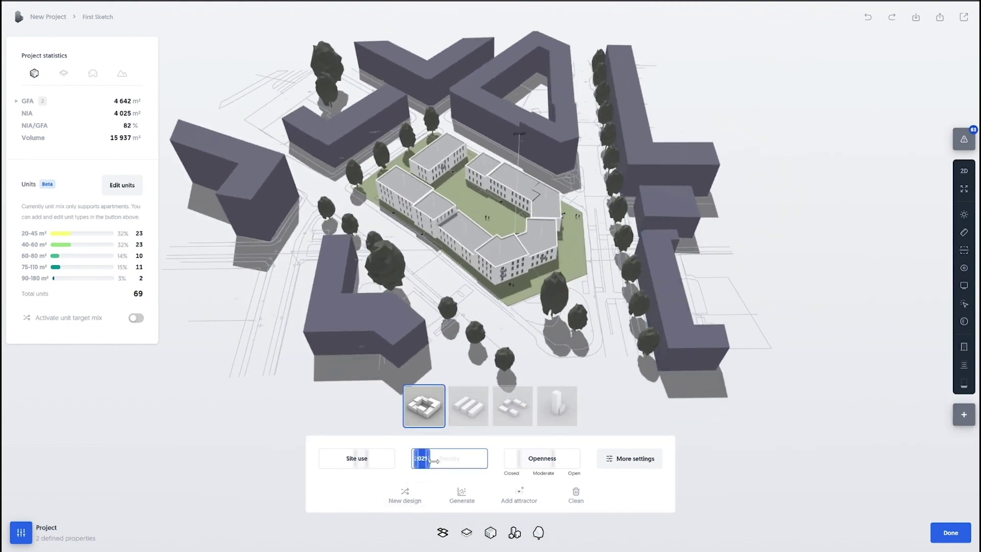
scroll(549, 304, up, 5)
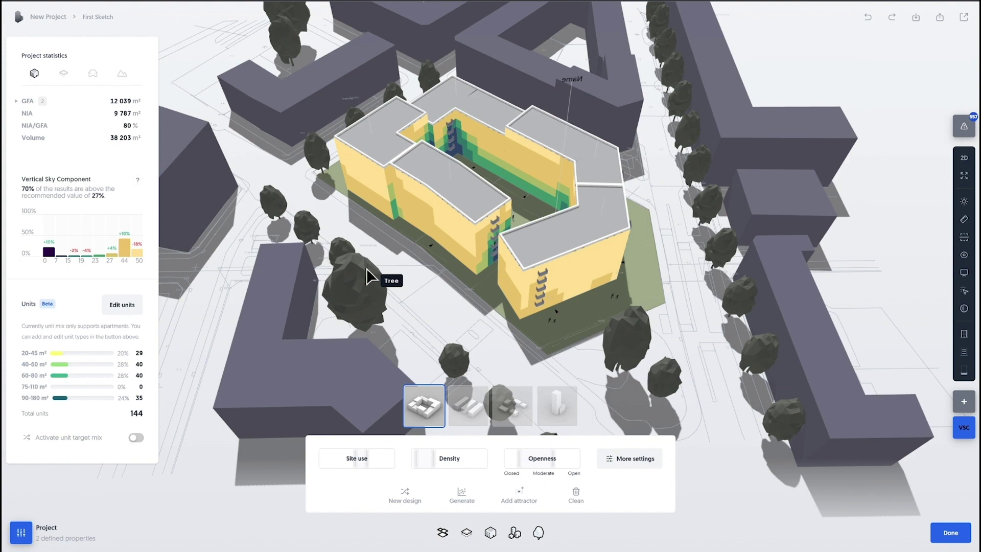
middle_drag(367, 268, 307, 281)
drag(686, 269, 655, 247)
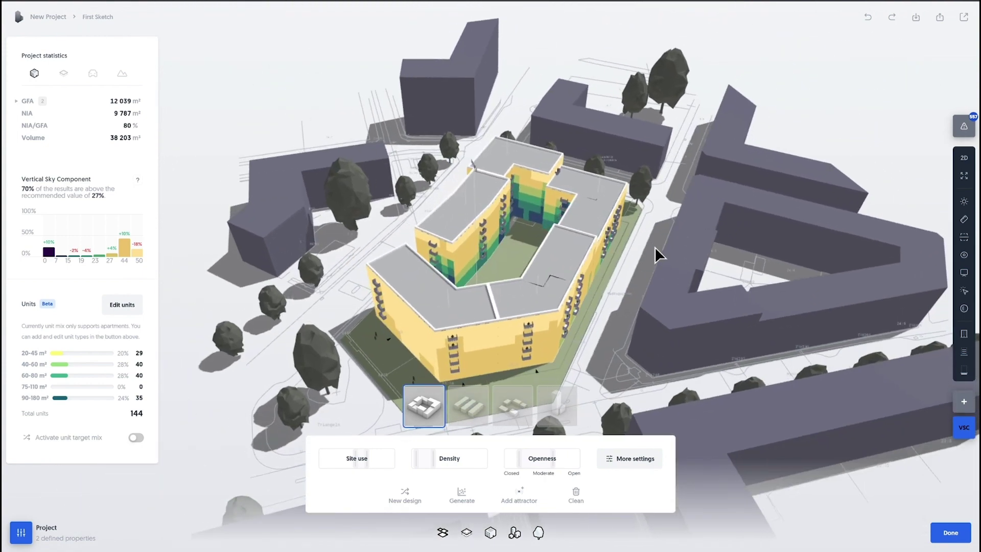
Step: Lower the height of the freestanding courtyard wing facing the street and update its Vertical Sky Component analysis
click(471, 206)
drag(475, 220, 495, 269)
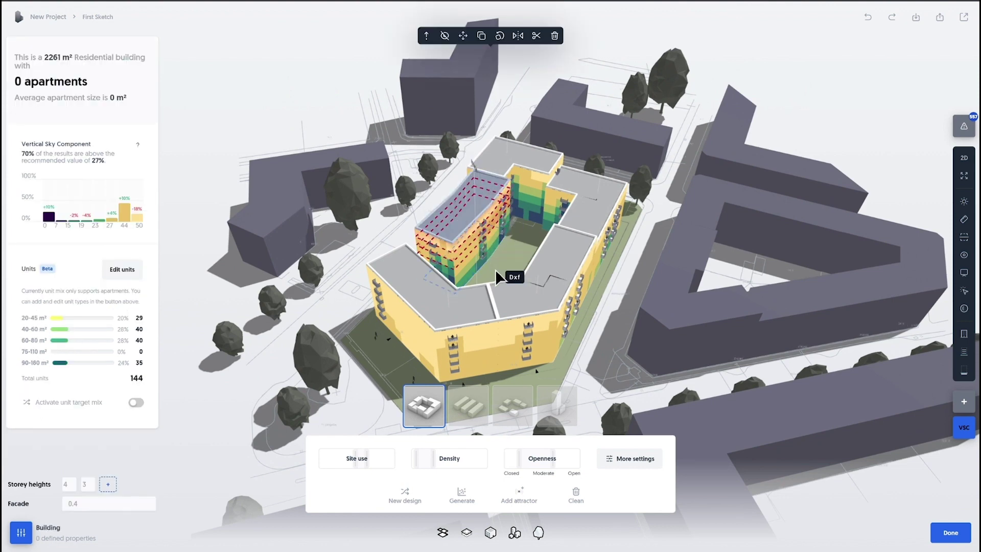
click(439, 210)
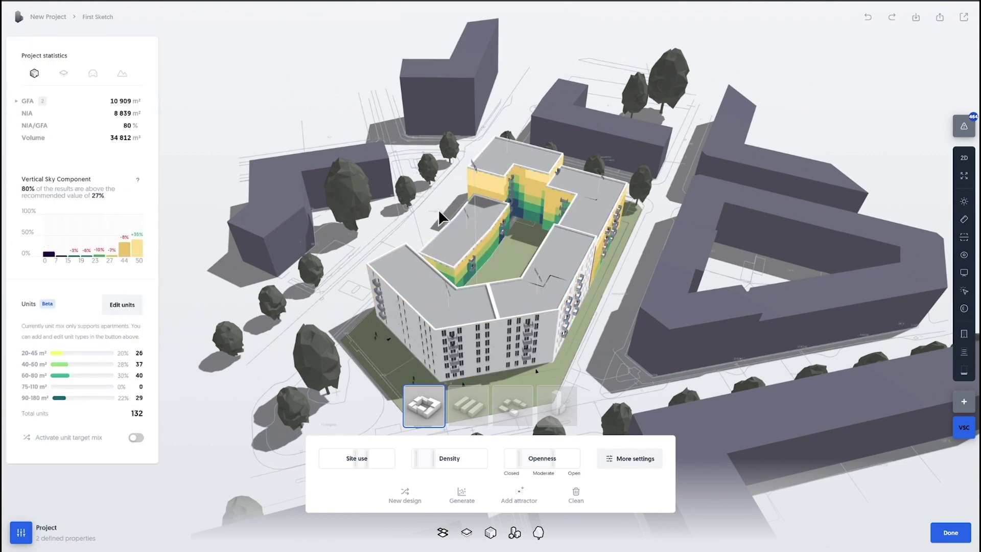
Step: Shorten the courtyard's long side wing by pulling its end face back from the adjoining corner block
right_drag(569, 363, 611, 364)
click(580, 276)
drag(543, 309, 573, 308)
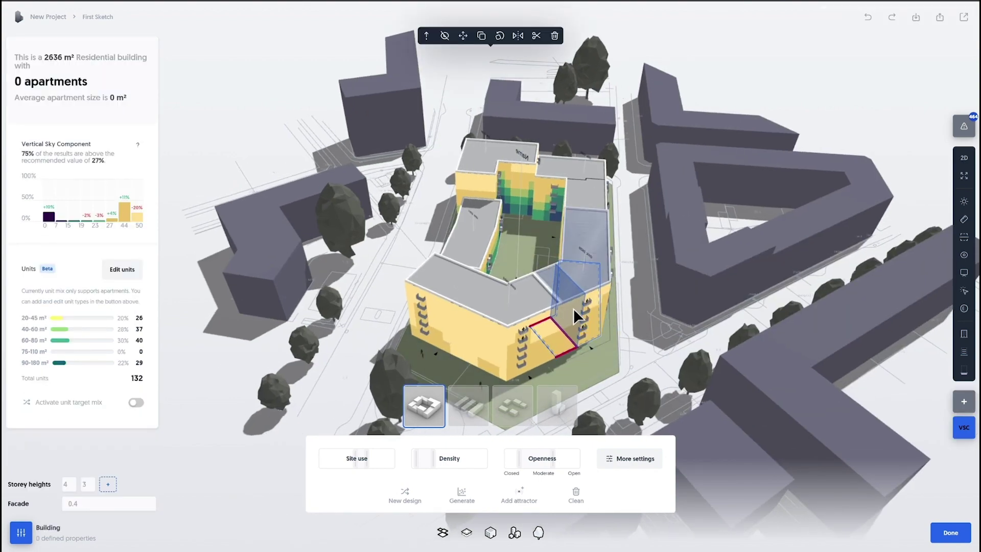
click(643, 295)
right_drag(643, 295, 376, 302)
Step: Pull the corner block's end face back from the low wing and examine the updated Vertical Sky Component on the facades
scroll(497, 132, up, 5)
click(576, 164)
drag(577, 165, 545, 159)
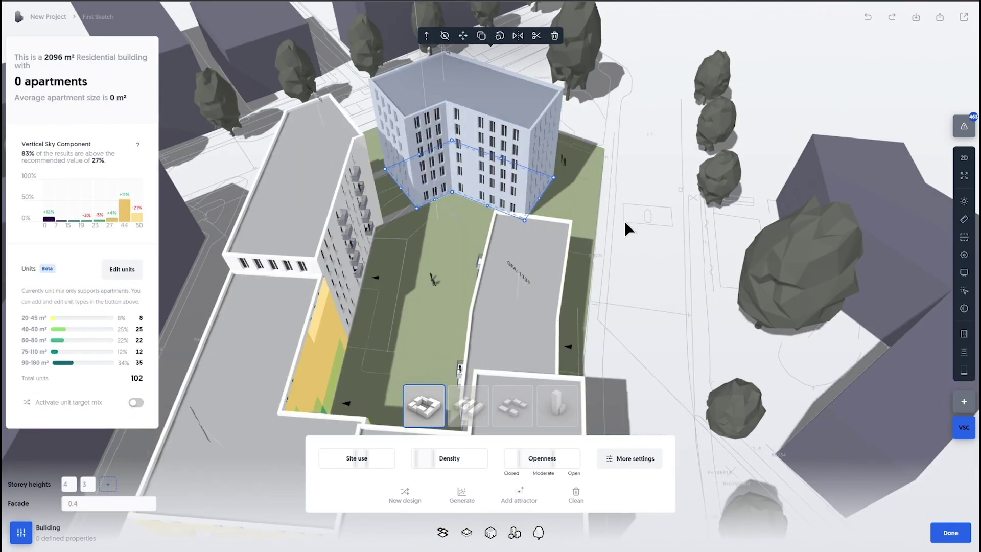
click(655, 287)
right_drag(655, 287, 575, 236)
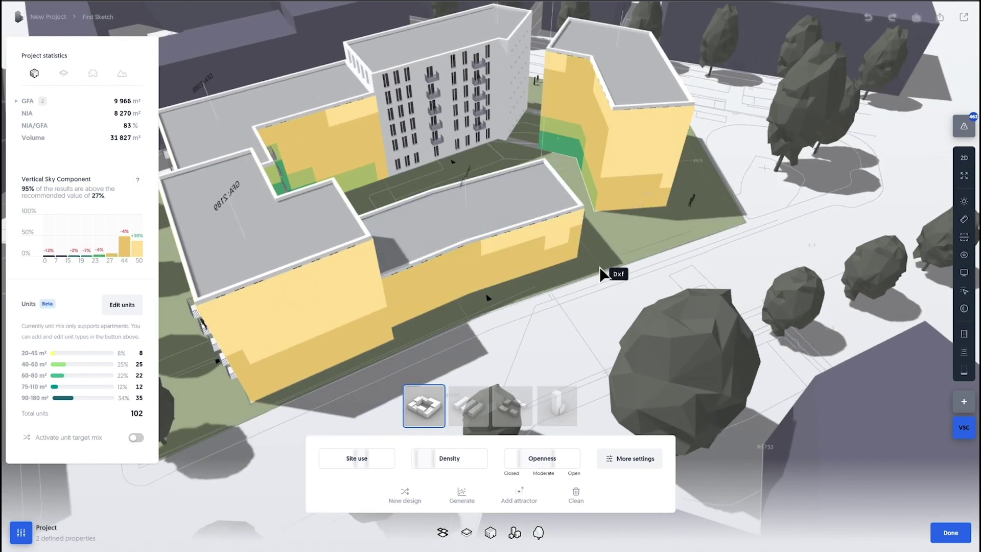
scroll(599, 266, down, 5)
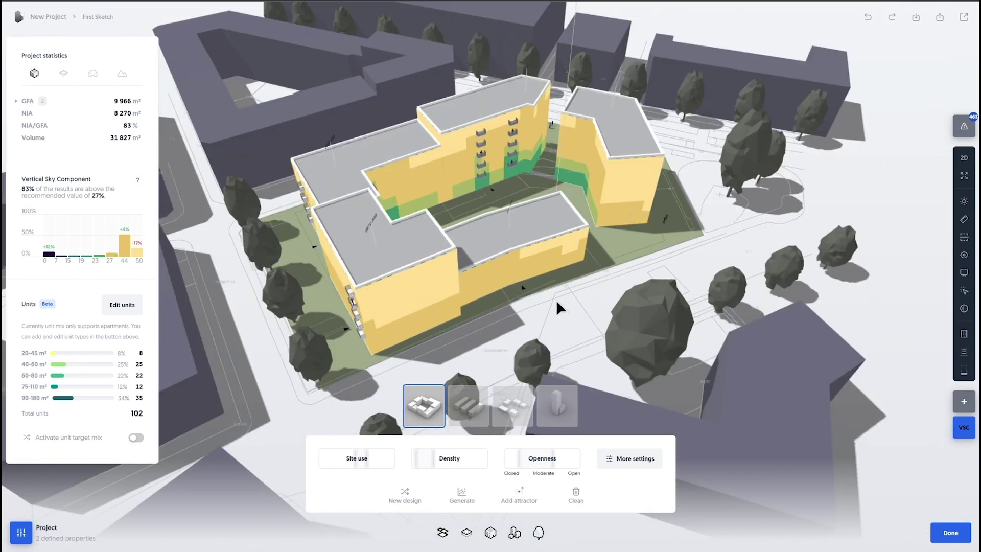
right_drag(556, 299, 565, 311)
drag(566, 310, 710, 306)
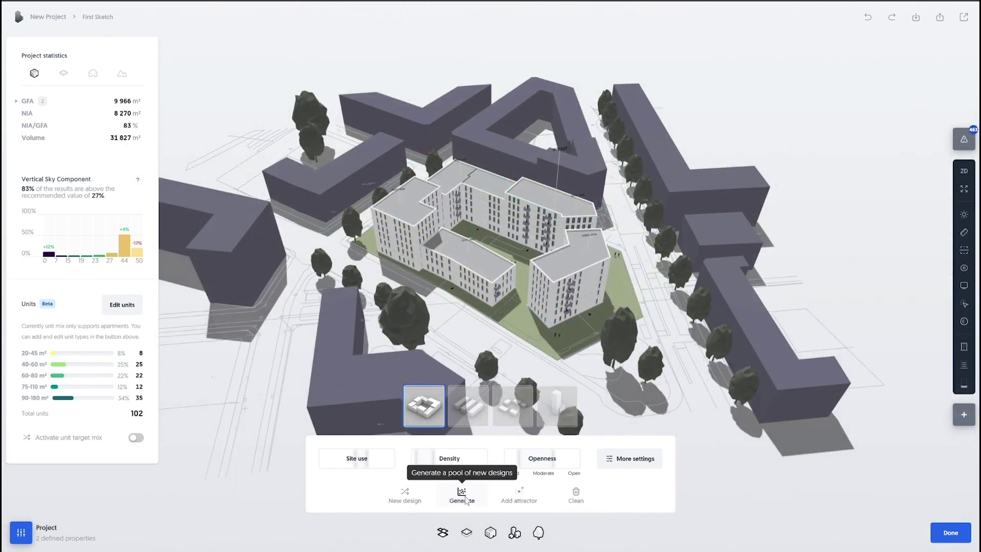
Step: Generate a pool of new courtyard designs and mark design 8 as a favourite
click(463, 496)
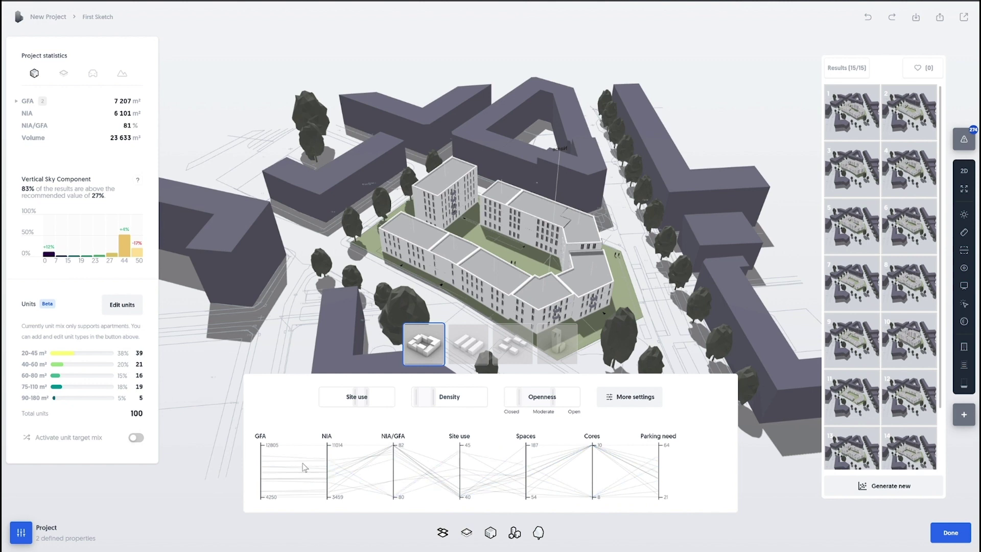
mouse_move(308, 463)
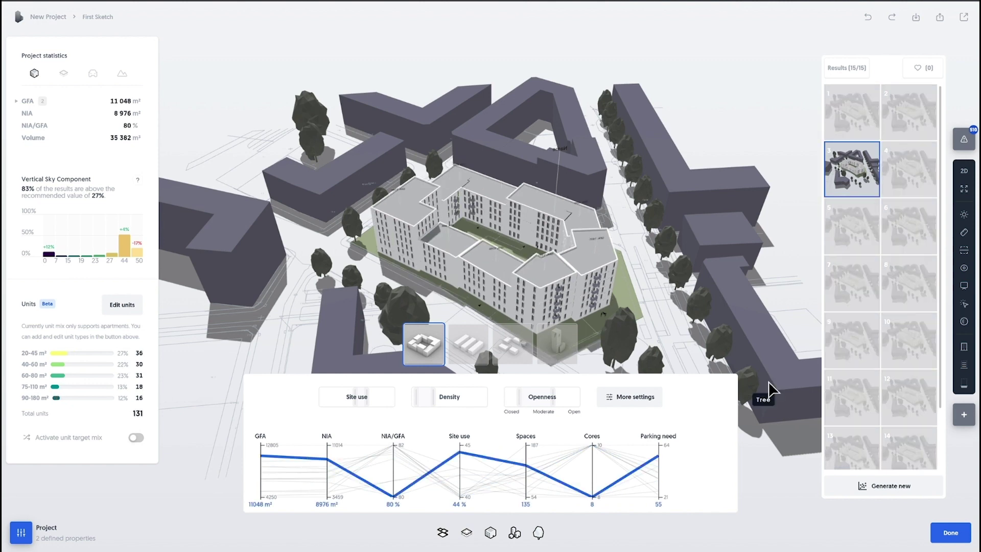
click(895, 290)
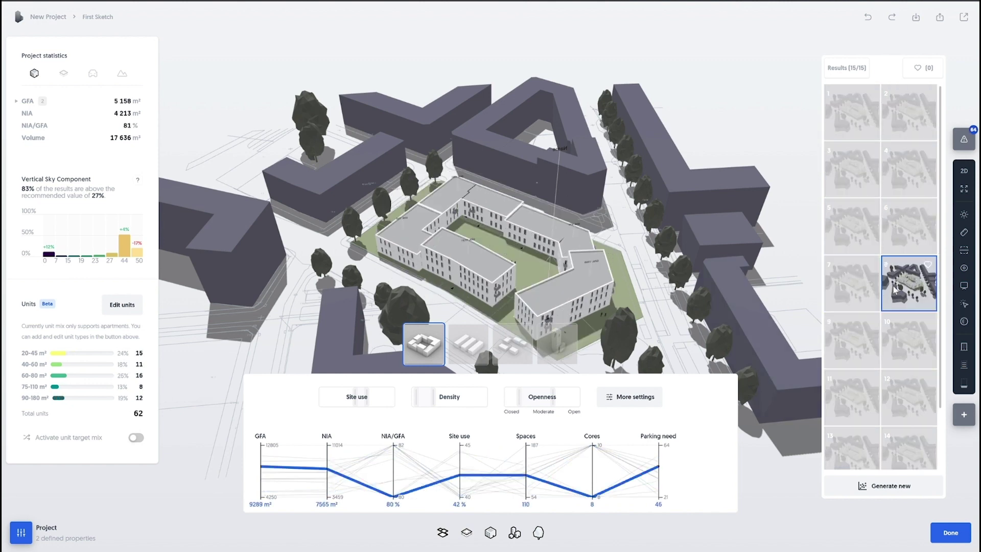
click(928, 264)
Step: Compare designs 5, 3, 1, 2 and 4 in the model and mark design 4 as a favourite
click(867, 231)
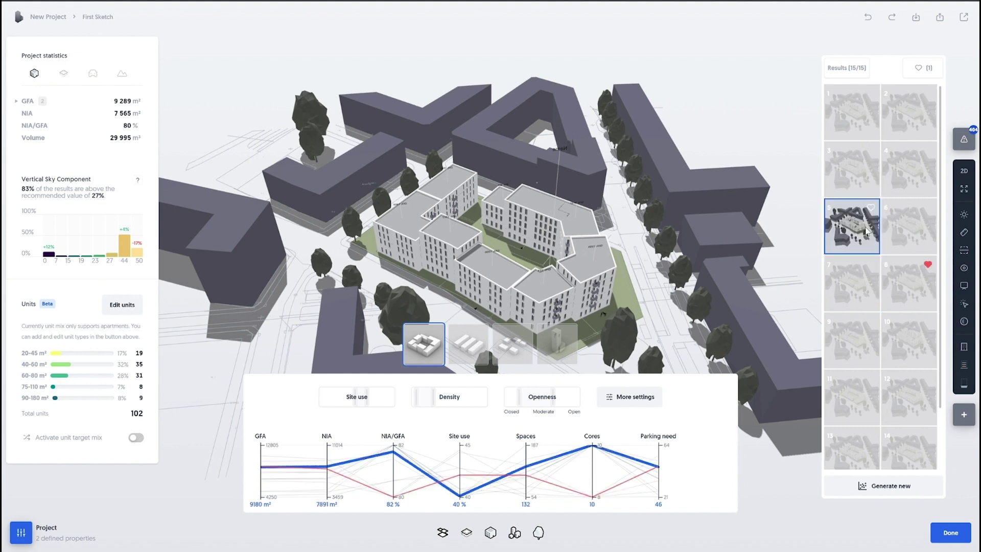
click(860, 170)
drag(700, 159, 690, 214)
click(847, 132)
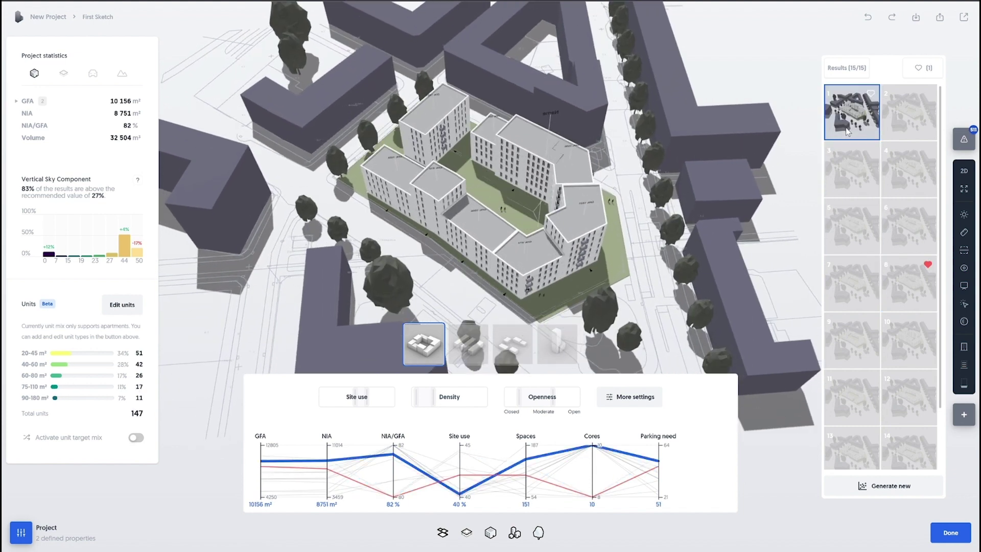
click(906, 128)
click(915, 174)
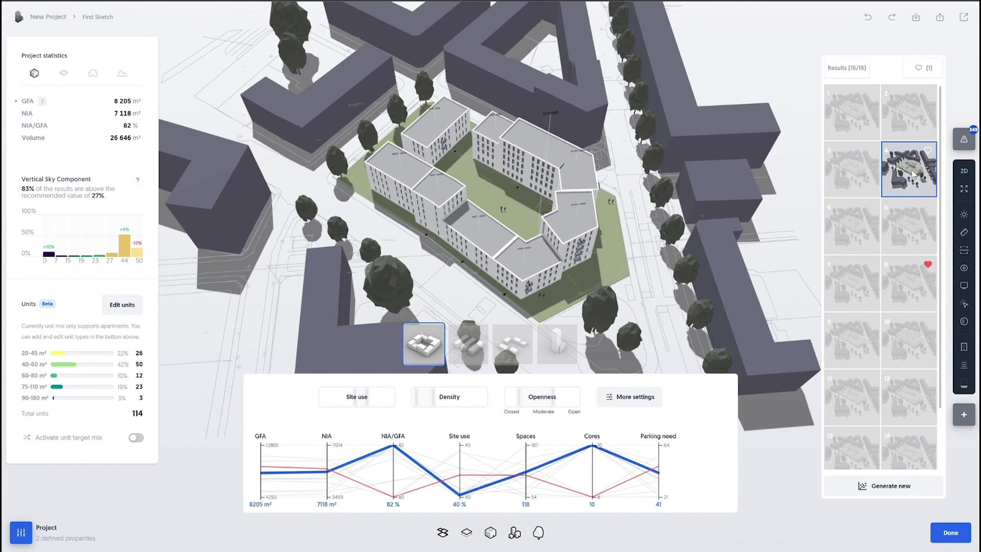
click(927, 150)
Step: Preview design 5 and filter the generated results to the upper ranges of GFA and Spaces
click(857, 236)
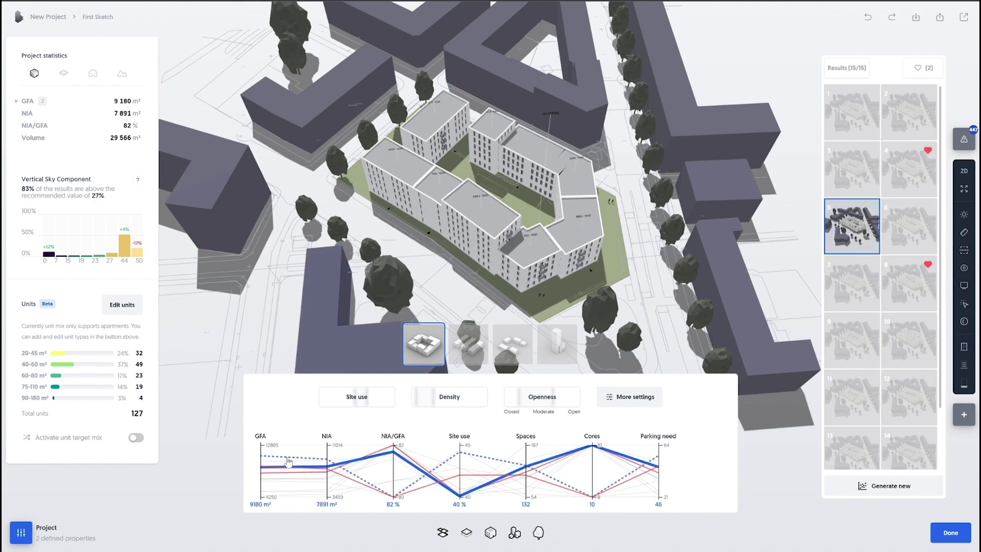
drag(268, 487, 264, 449)
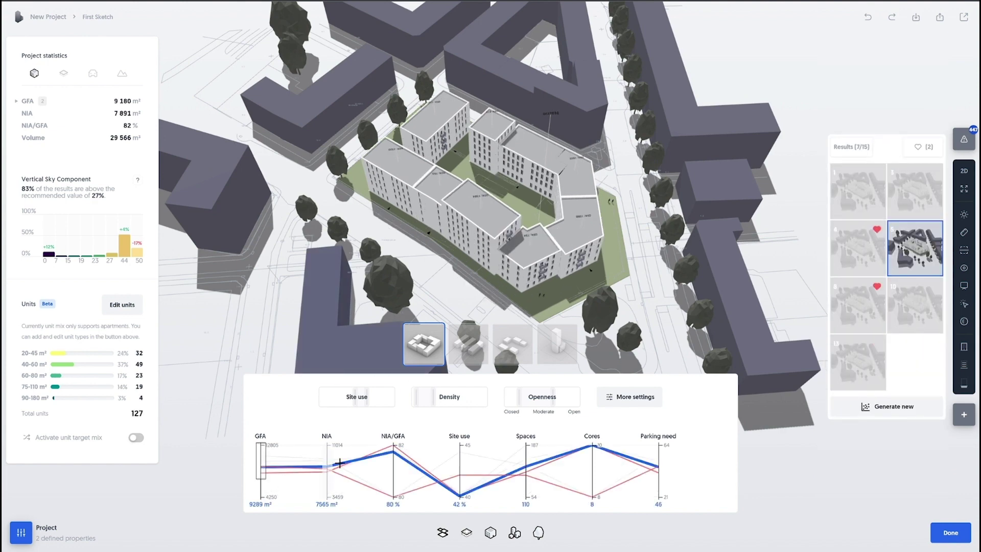
drag(535, 477, 531, 443)
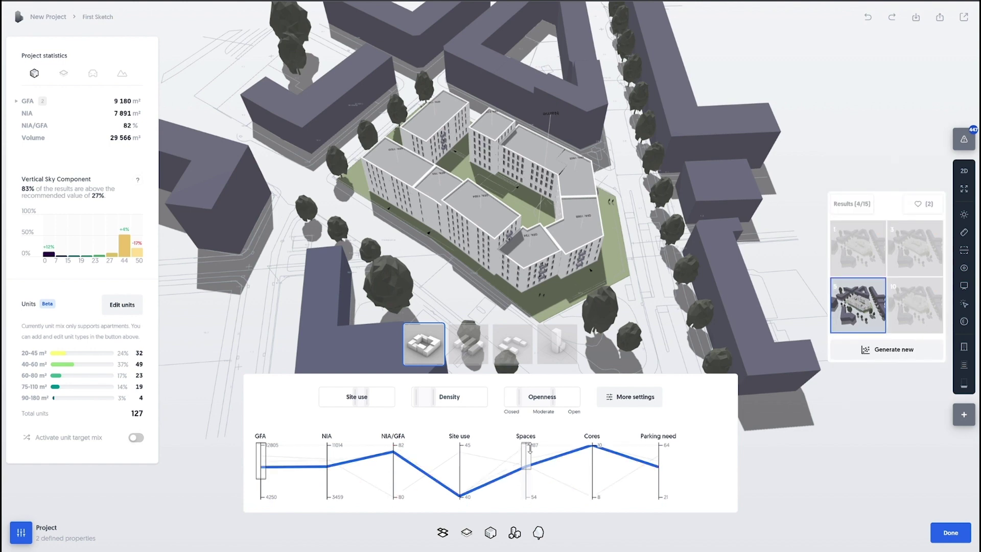
Step: Mark designs 1 and 5 in the filtered results as favourites
click(869, 265)
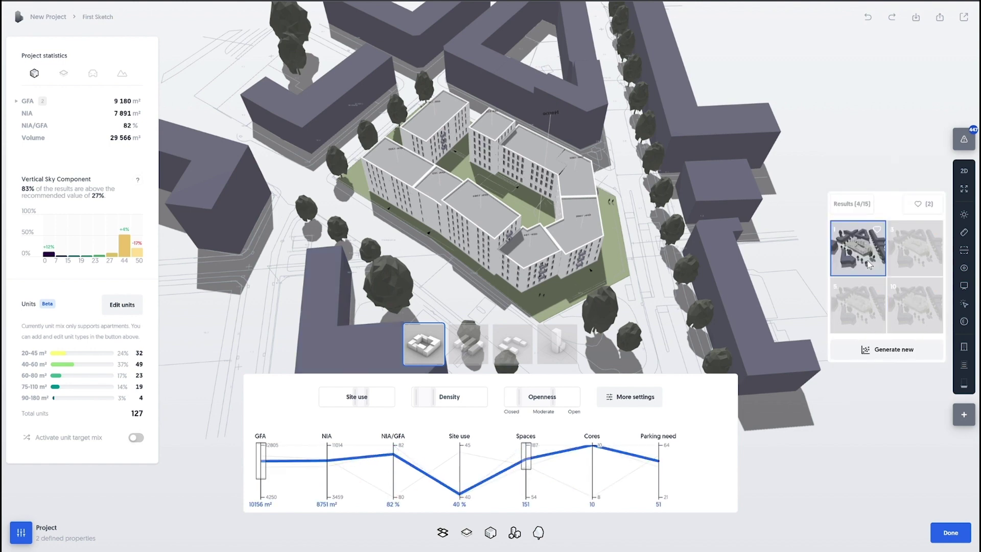
click(877, 229)
click(871, 306)
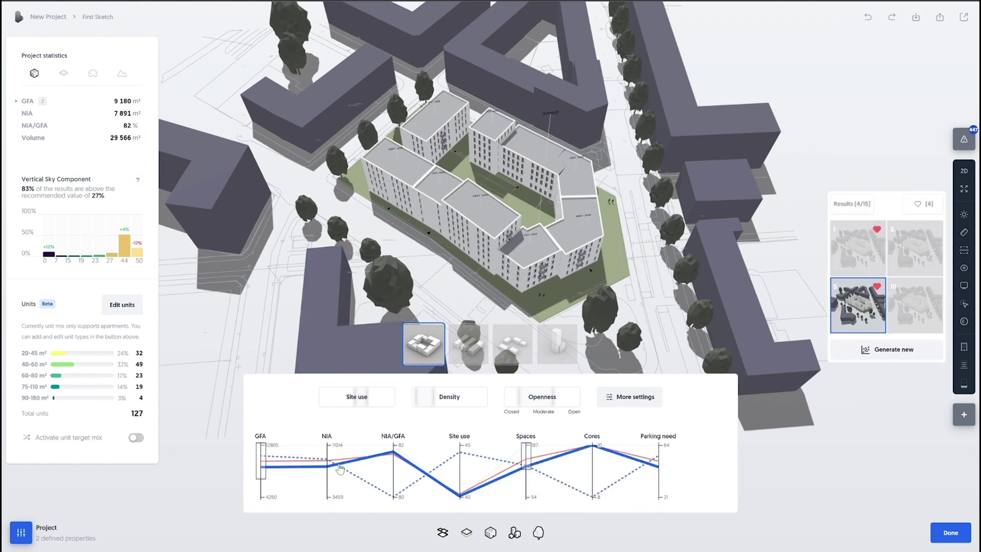
Step: Remove the Spaces filter from the results and generate a new pool of designs
click(532, 461)
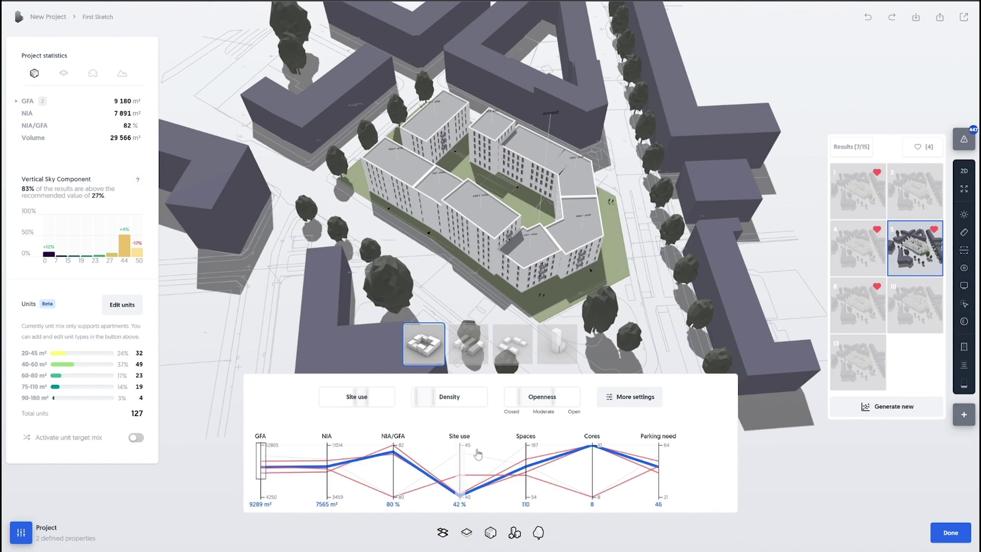
click(877, 408)
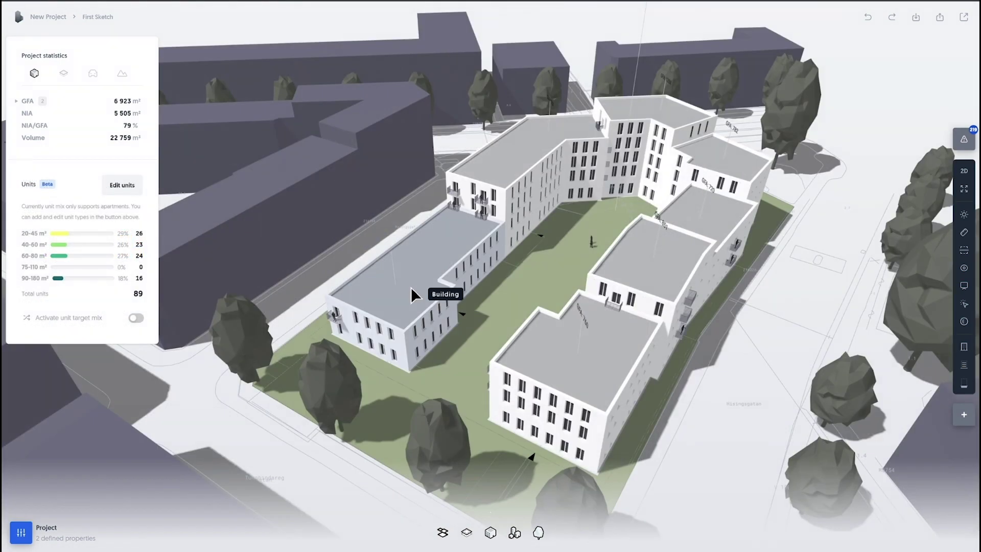
Step: Reshape the end of the long courtyard wing and push the courtyard-facing facade of the small end block outward
click(465, 338)
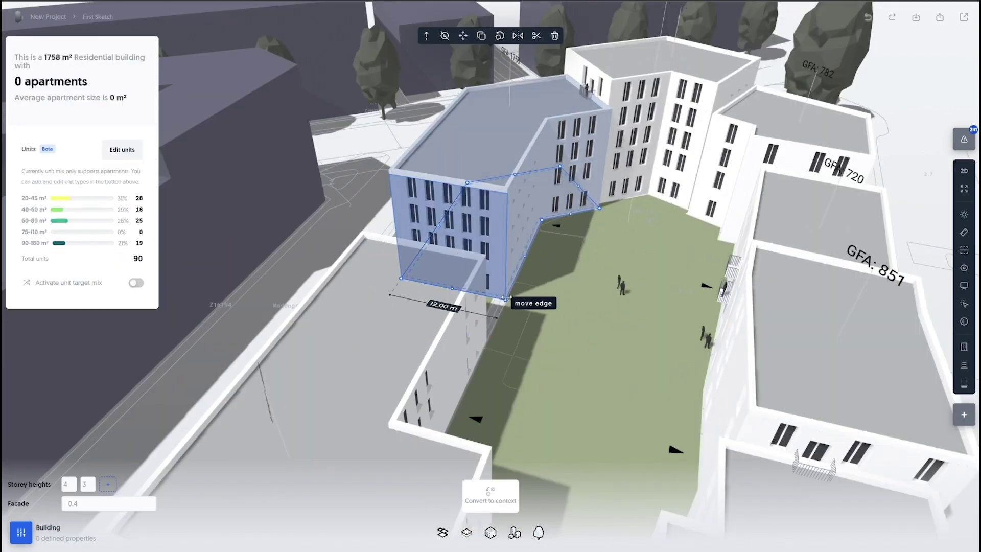
drag(543, 320, 592, 269)
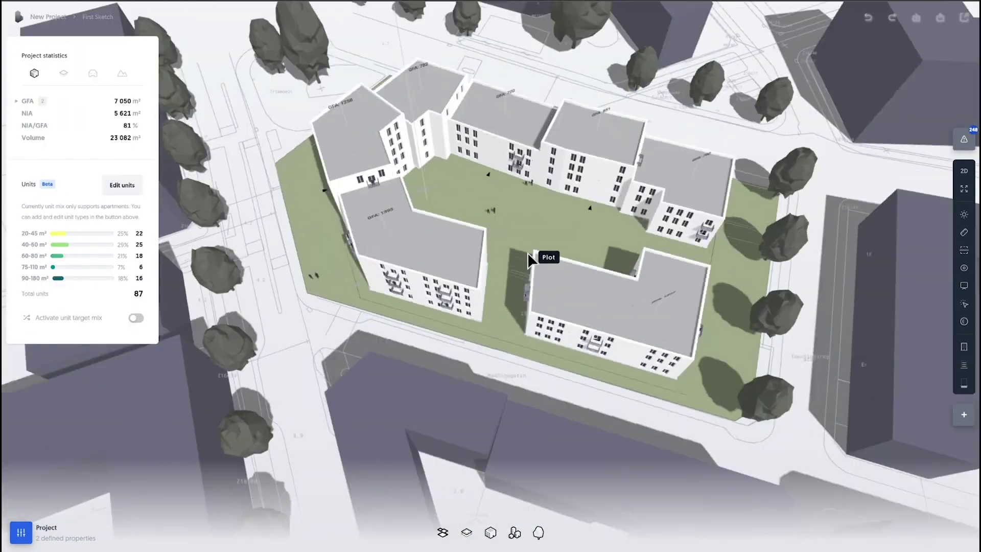
scroll(542, 223, up, 3)
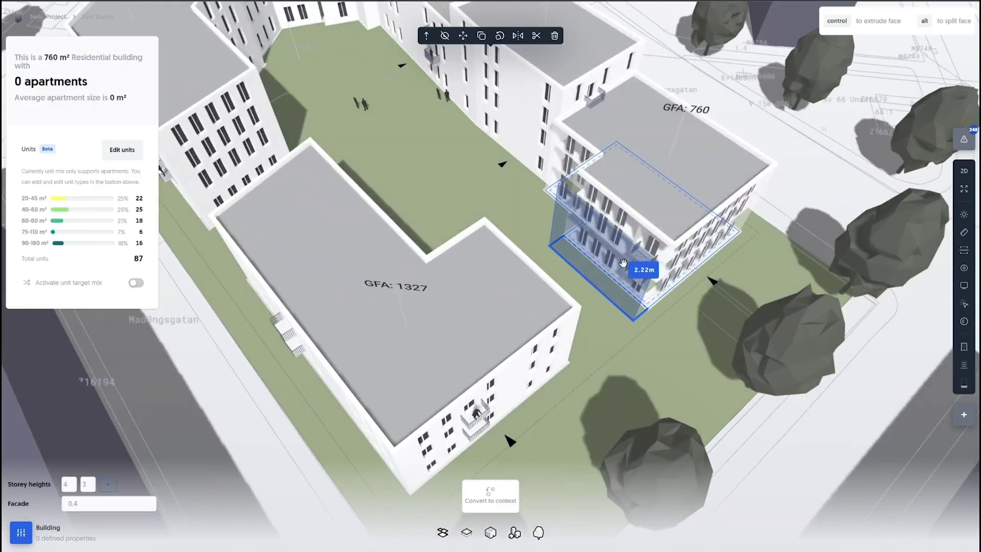
drag(641, 271, 715, 317)
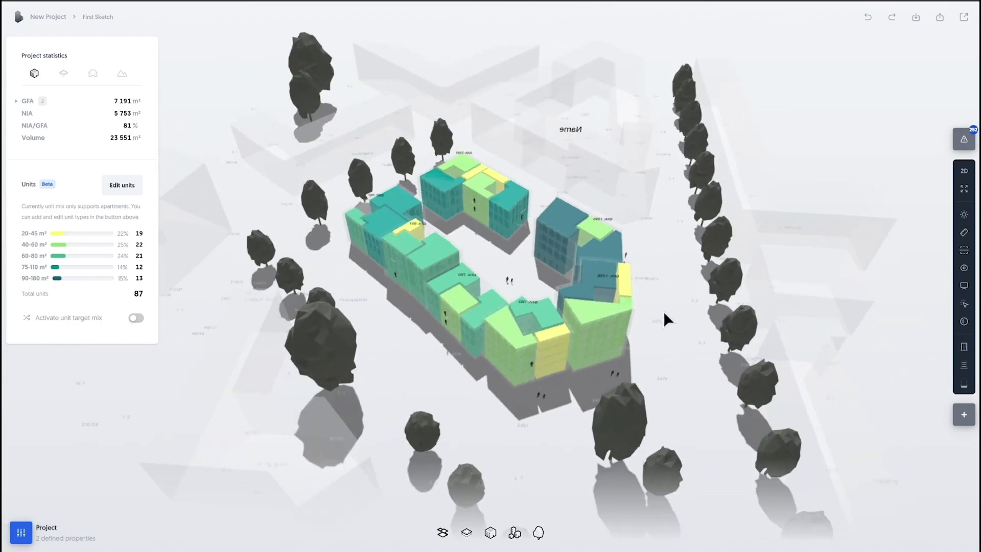
Step: Set the apartment target mix to 0.1 Studio, 0.4 1db, 0.2 2bd, 0.3 3bd and 0 4bd, and activate it
click(122, 185)
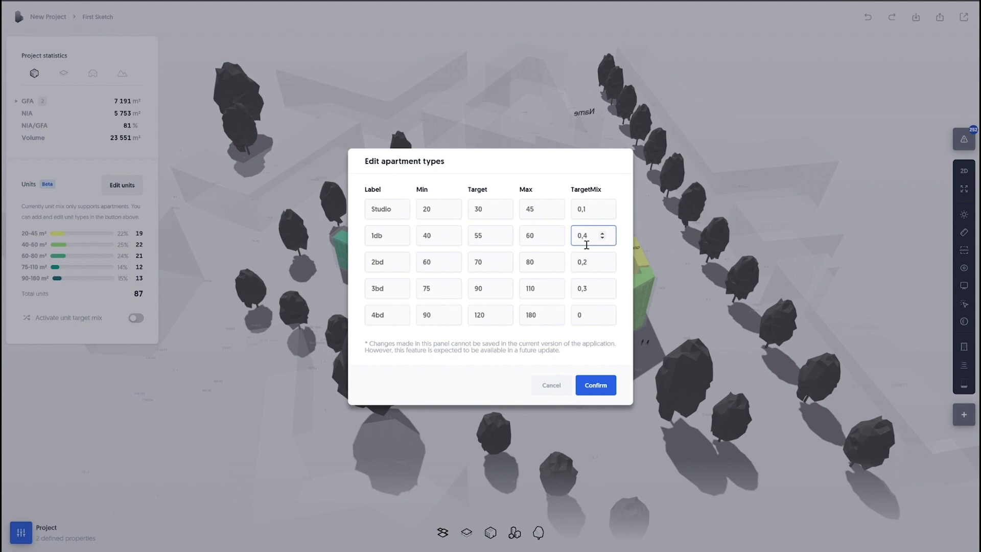
click(571, 390)
click(136, 318)
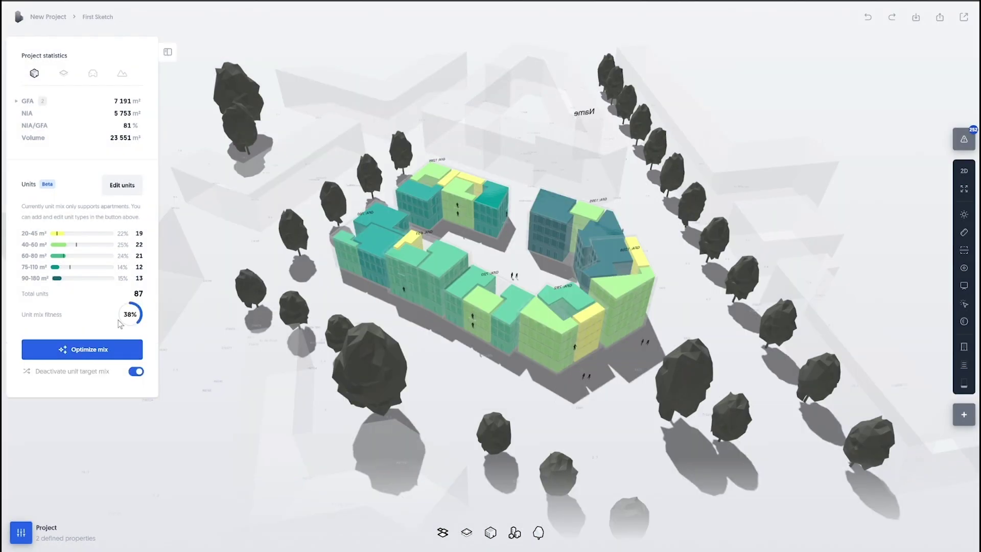
Step: Optimize the unit mix against the targets several times, reactivating the target mix before the final run
click(89, 351)
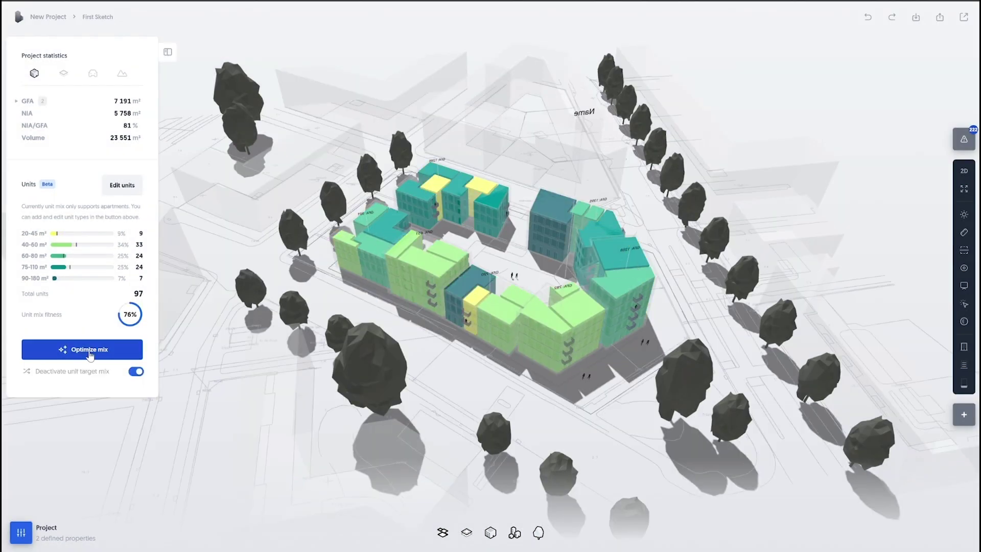
click(90, 352)
click(90, 355)
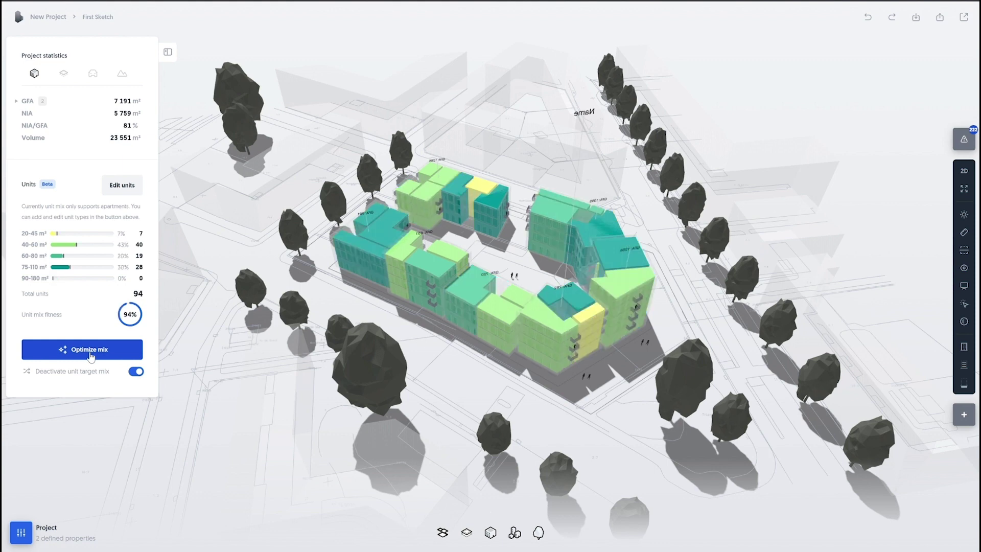
click(110, 352)
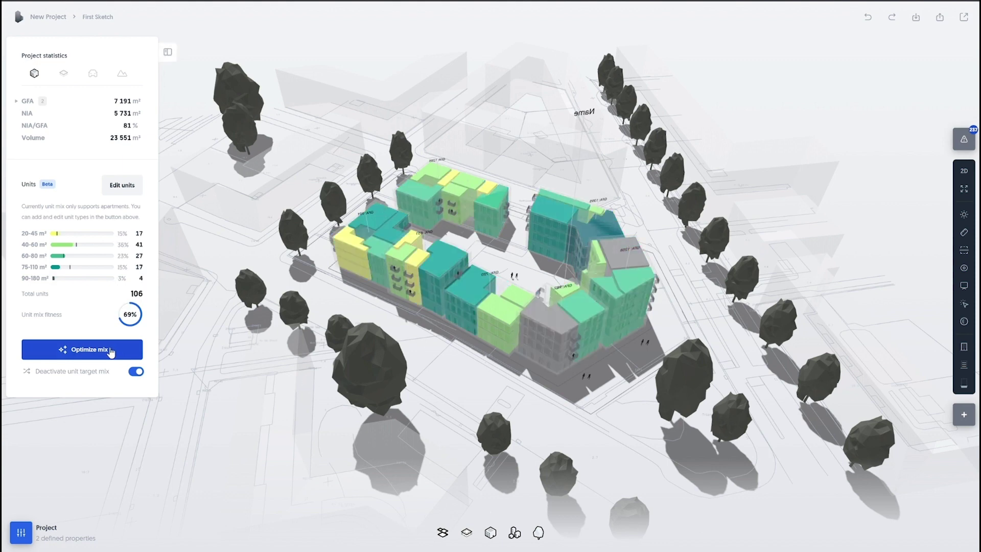
click(100, 356)
click(97, 356)
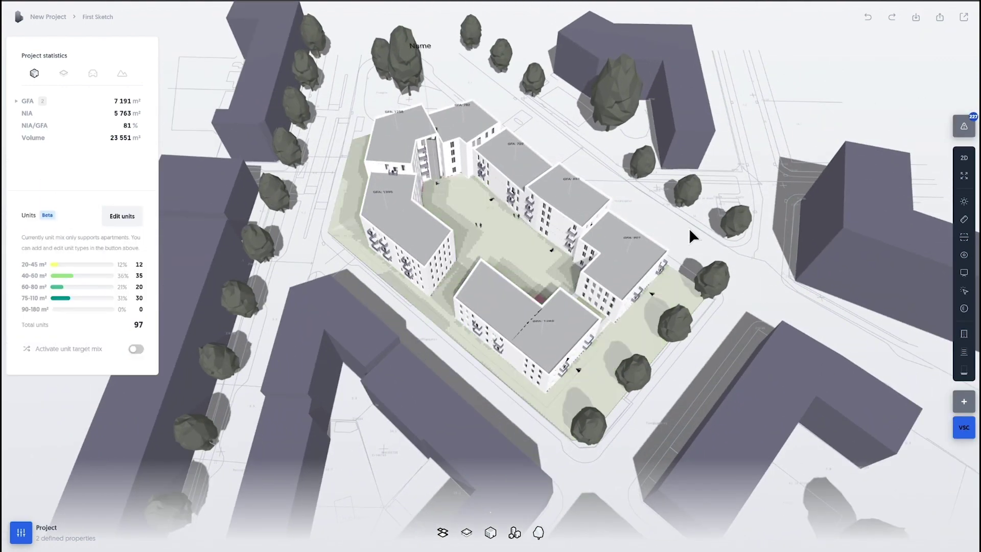
click(136, 350)
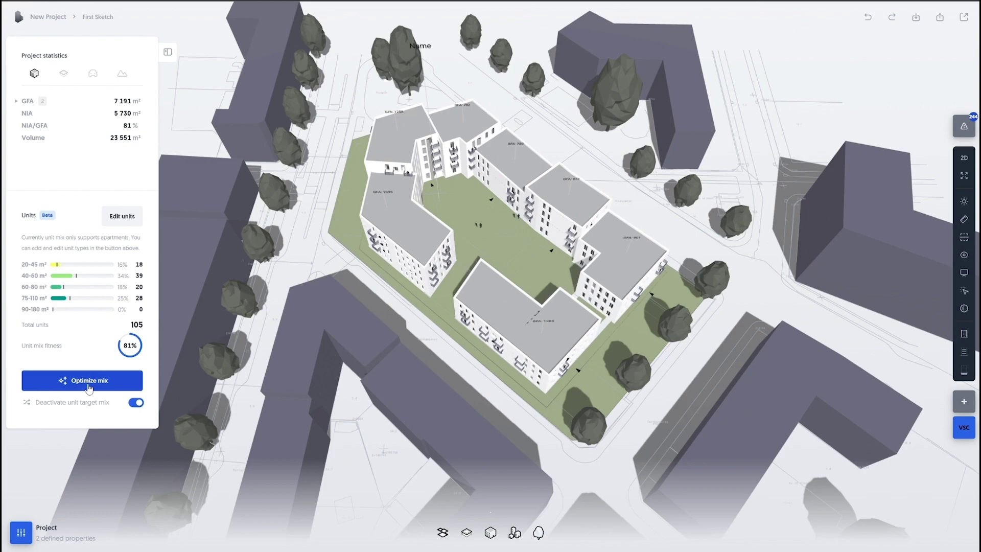
click(90, 381)
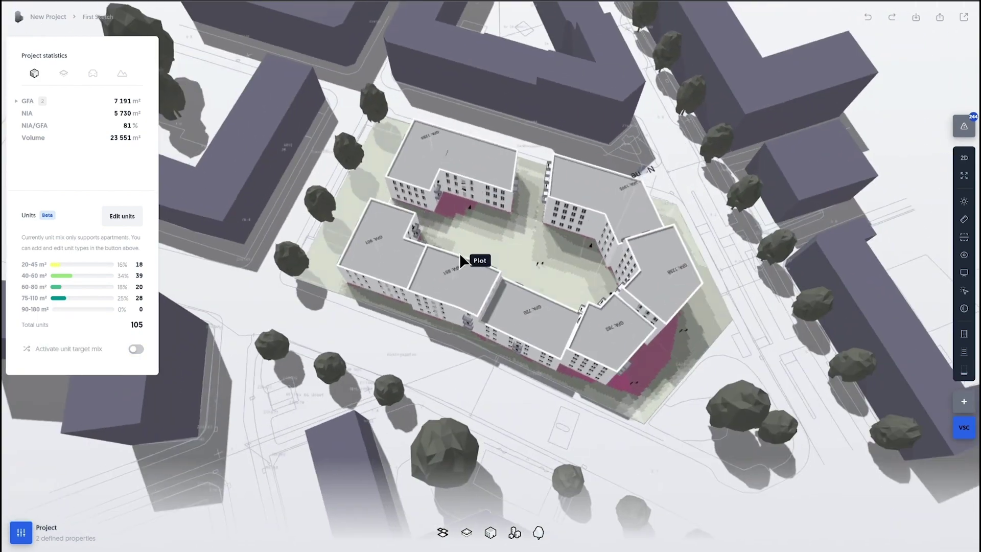
Step: Raise the freestanding L-shaped courtyard block, lower it again to a few storeys, and examine the plot's ground-level daylight analysis
click(490, 156)
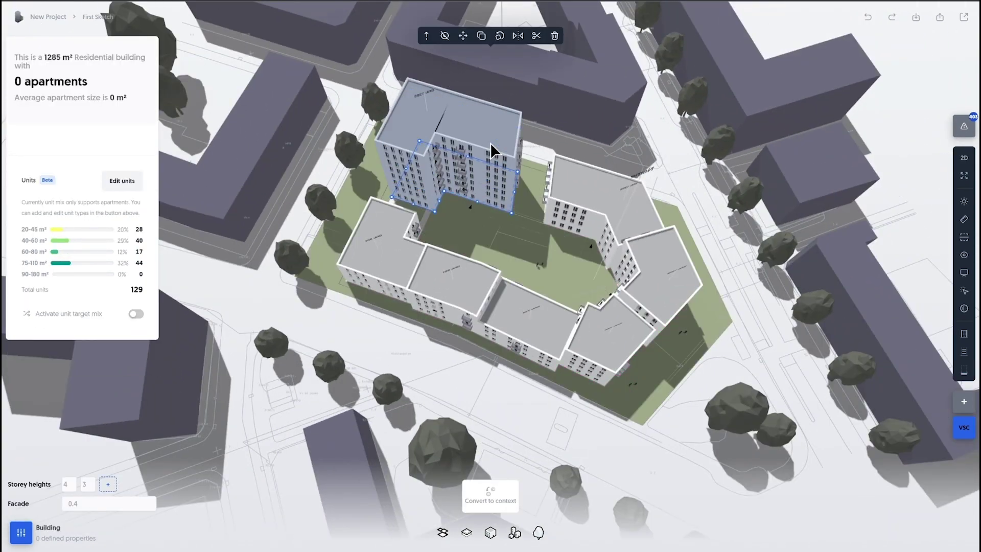
click(558, 149)
scroll(535, 229, up, 5)
right_drag(535, 228, 534, 152)
click(534, 154)
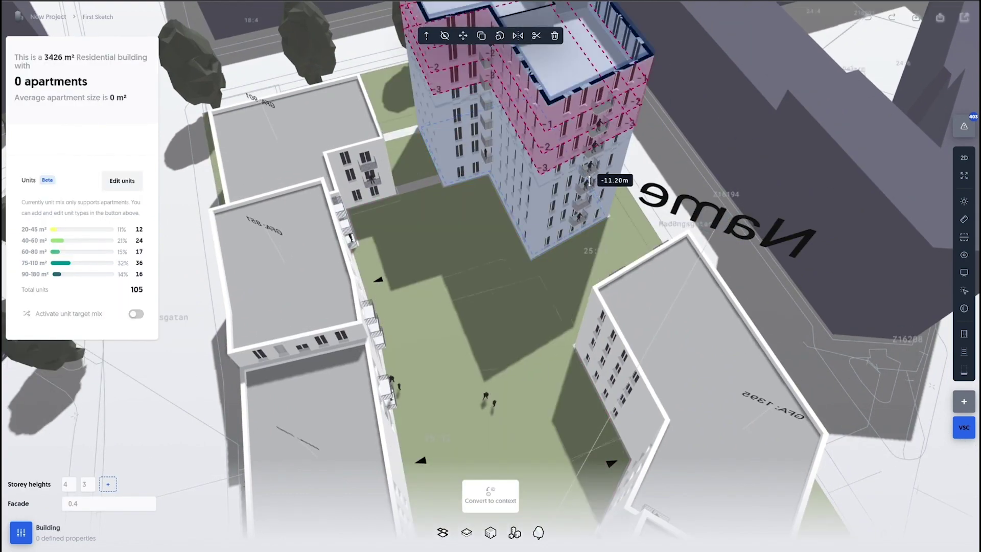
drag(589, 191, 647, 145)
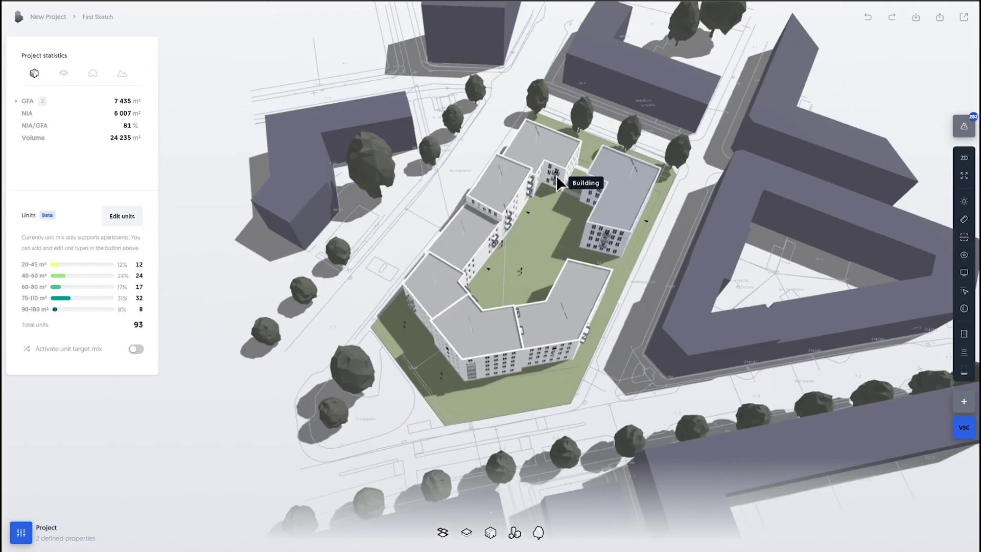
drag(557, 176, 638, 190)
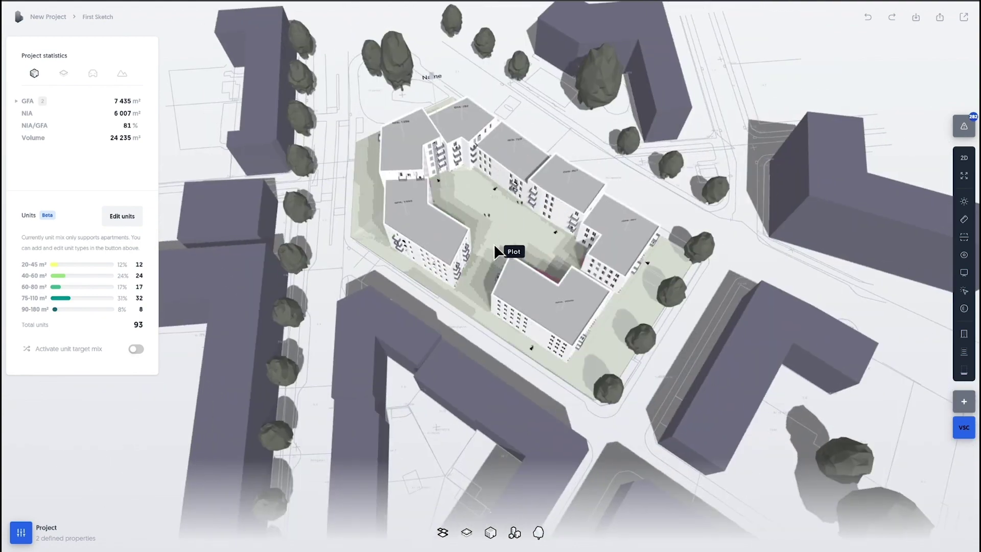
drag(494, 248, 741, 251)
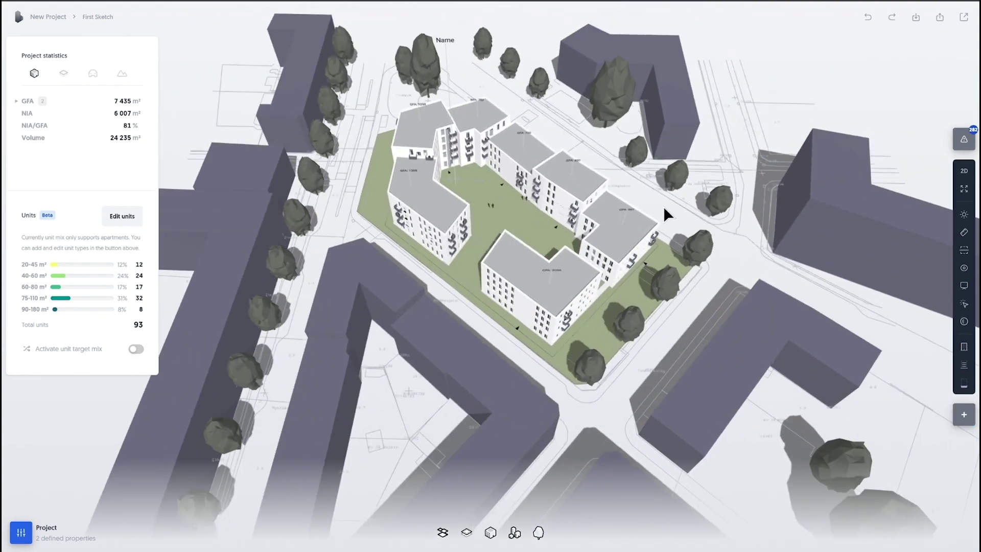
Step: Display the fire issues and examine the minimum vertical distances between windows on the facade of the L-shaped end block
click(964, 140)
click(897, 141)
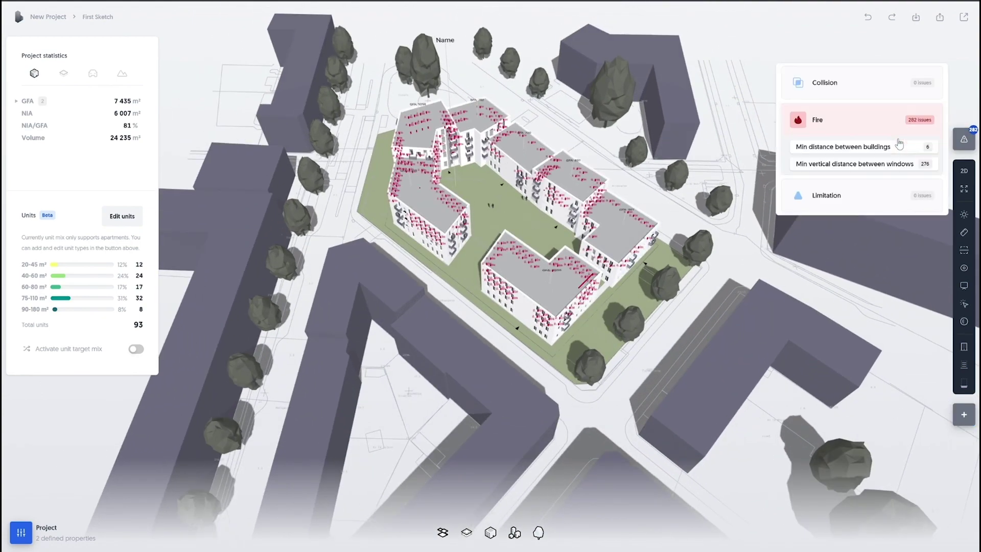
drag(647, 307, 707, 289)
scroll(574, 283, up, 10)
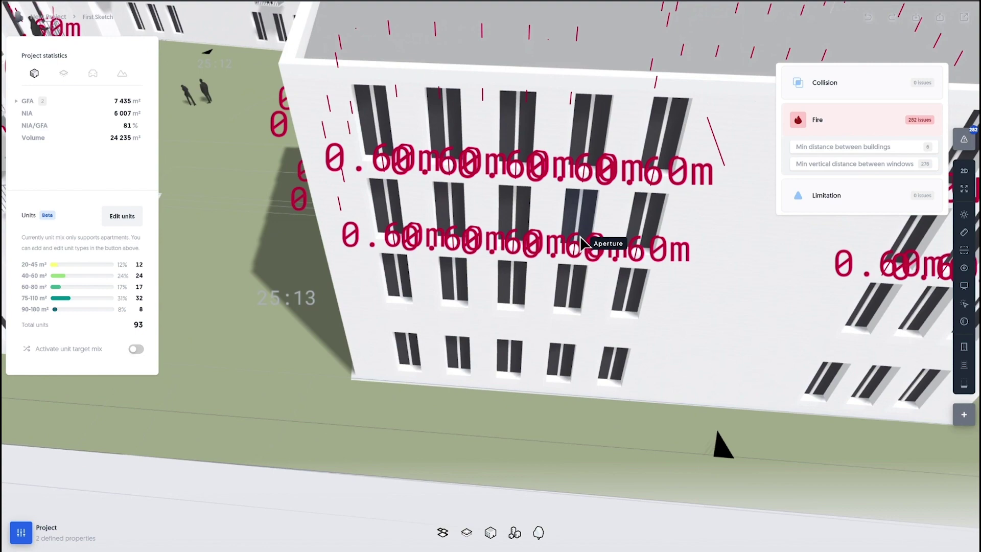
Step: Set the project-wide aperture height to 1.6 m
scroll(363, 394, down, 8)
click(21, 532)
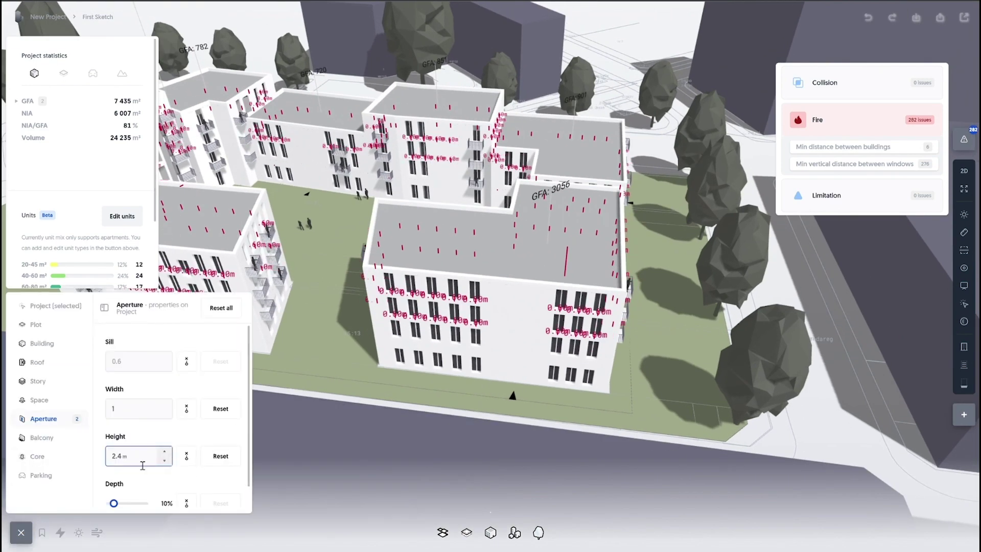
text(1.6)
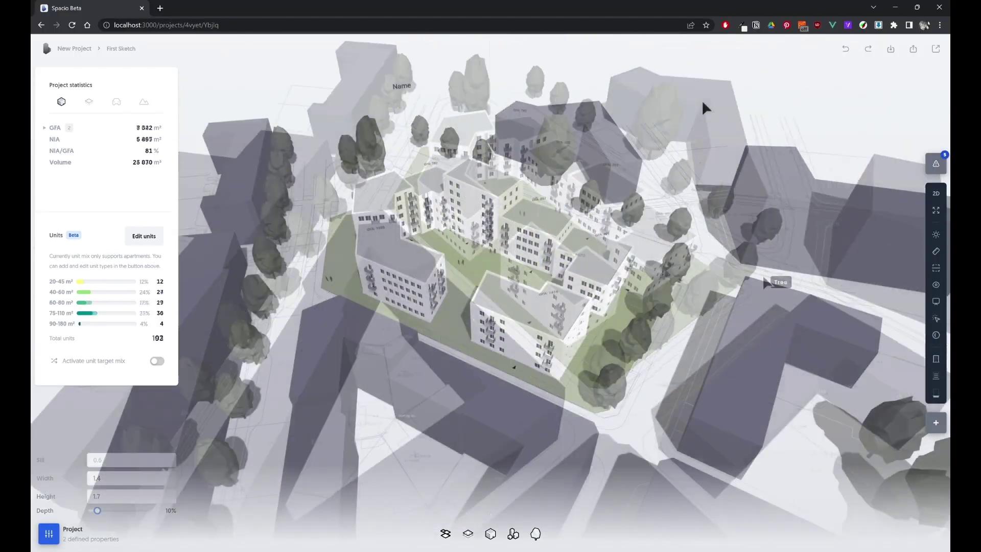
Step: Export the model for Rhino with Meter as the unit, checking which layers are included
click(890, 49)
click(888, 81)
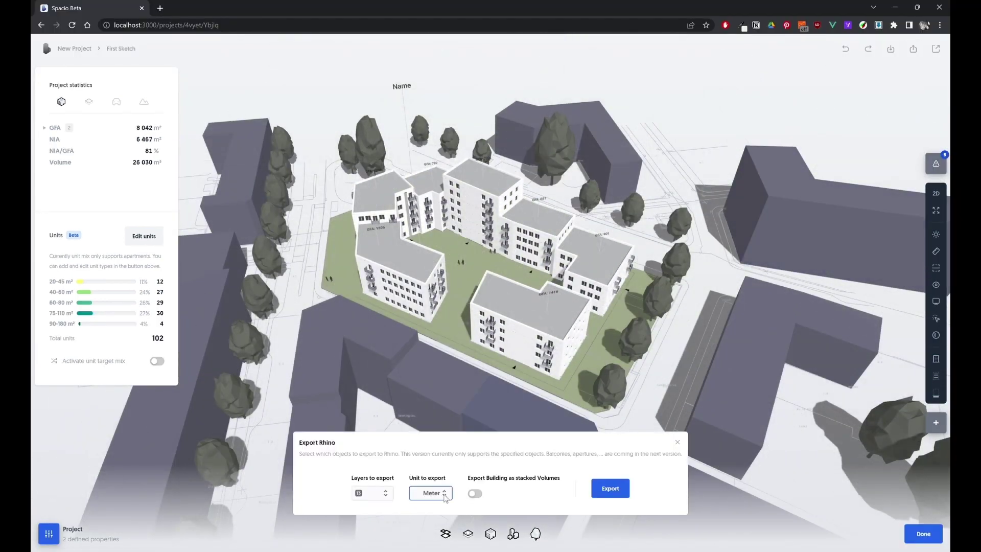
click(373, 493)
click(610, 488)
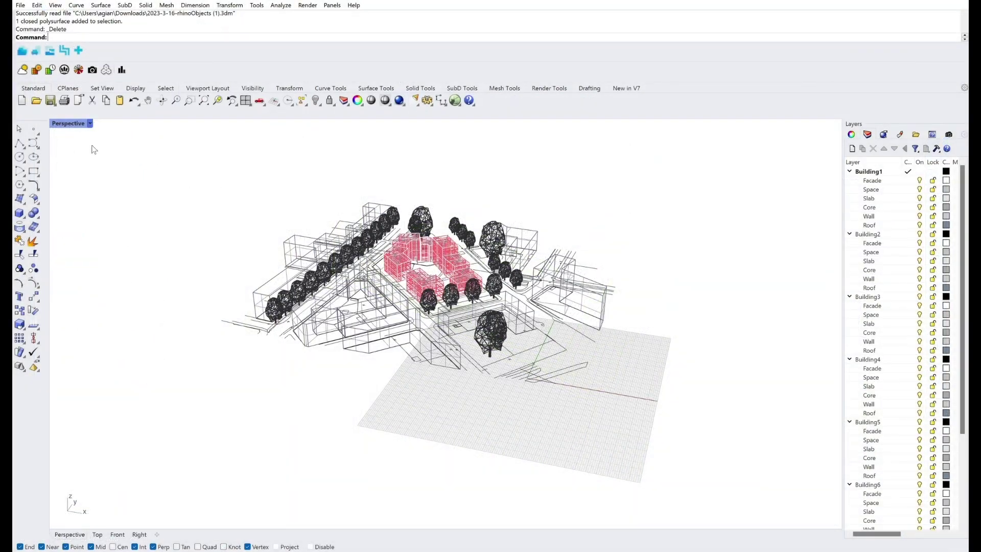
Step: Switch to Rhino, delete the selected closed polysurface from the imported model, and show the Perspective view in Rendered display mode
key(Delete)
key(ctrl+alt+r)
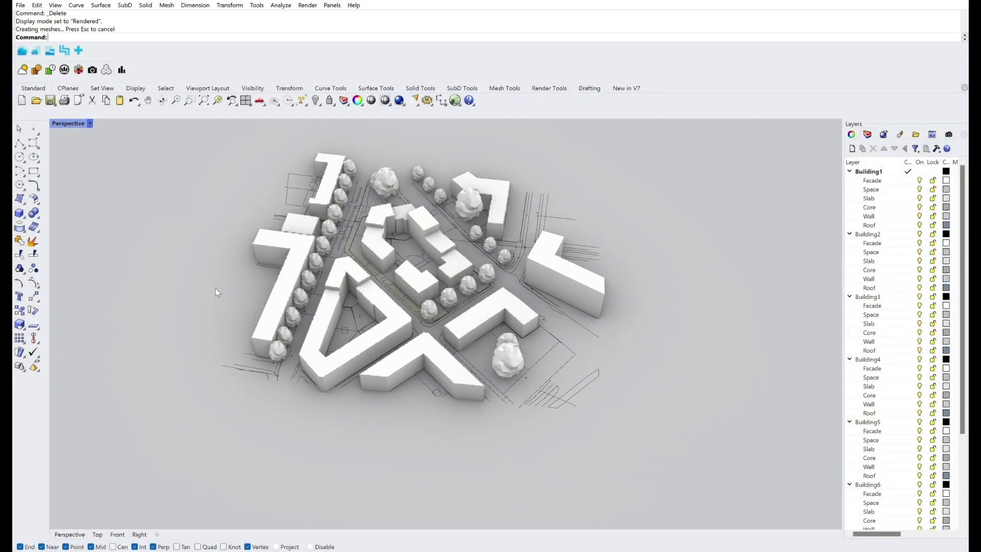
scroll(394, 253, up, 3)
right_drag(552, 263, 500, 269)
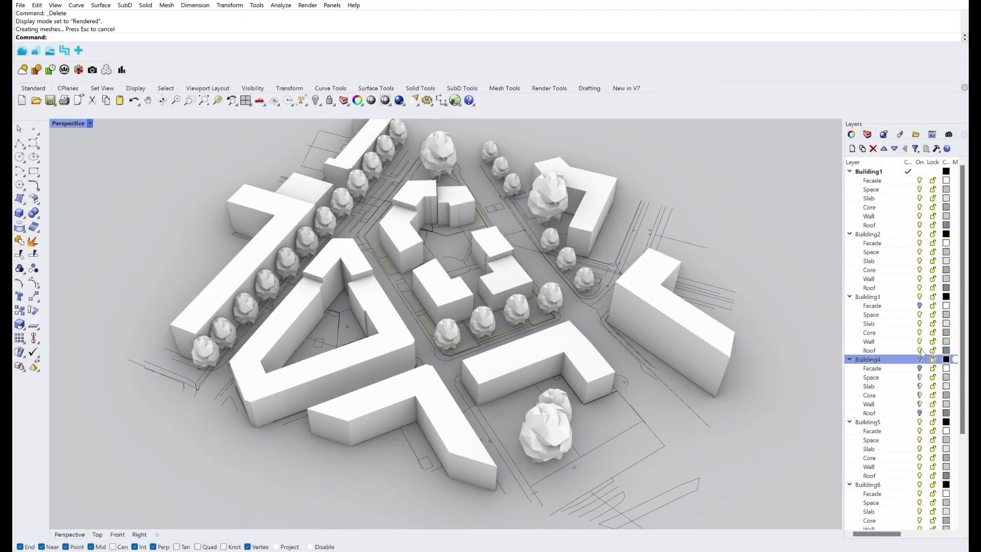